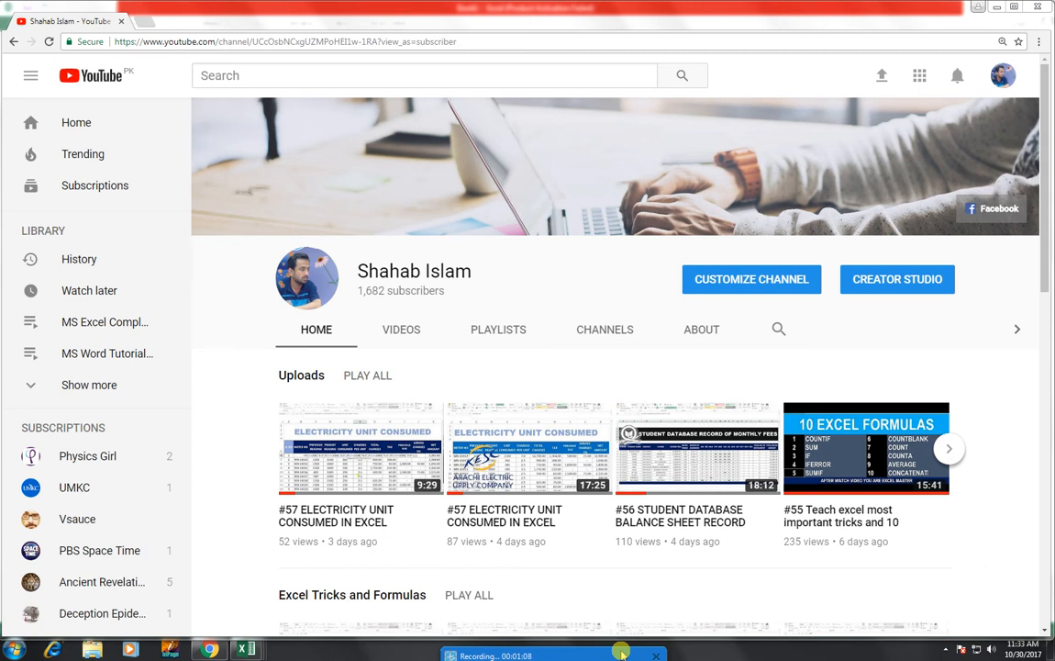
# Step: Switch to the Excel workbook Book1 and fill the month headings from JAN through APR across C4:F4
pyautogui.moveTo(245, 635)
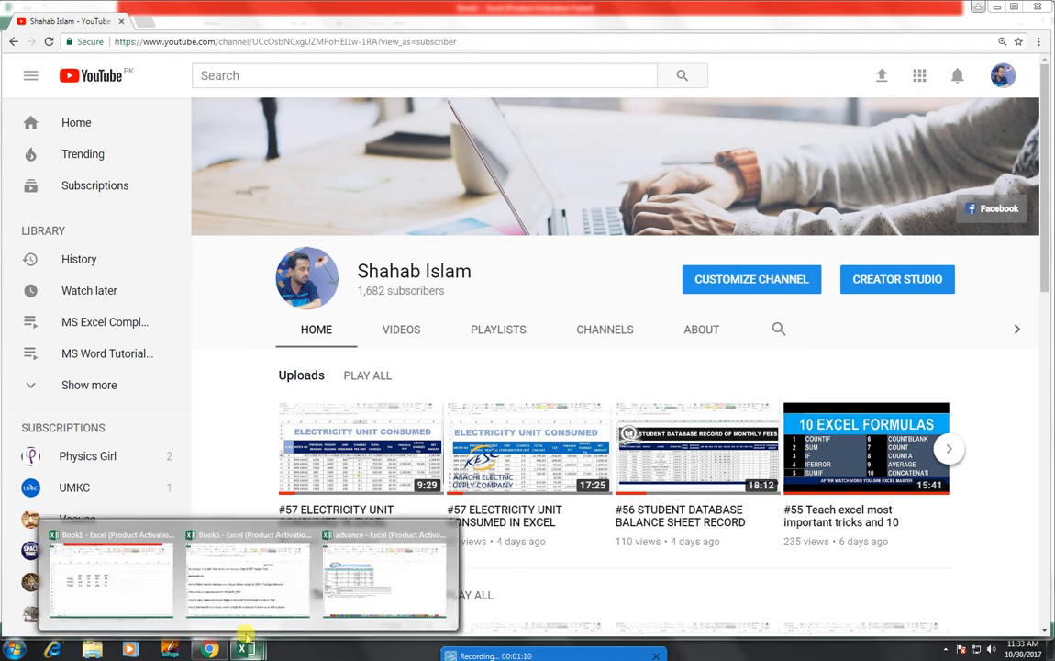
pyautogui.click(151, 587)
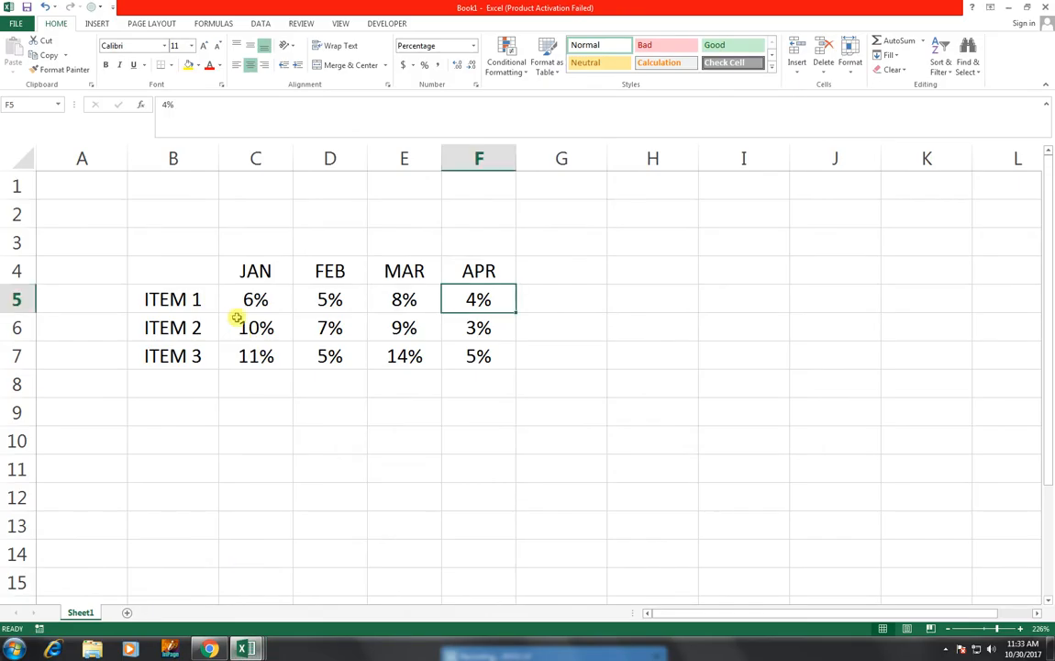
pyautogui.click(243, 269)
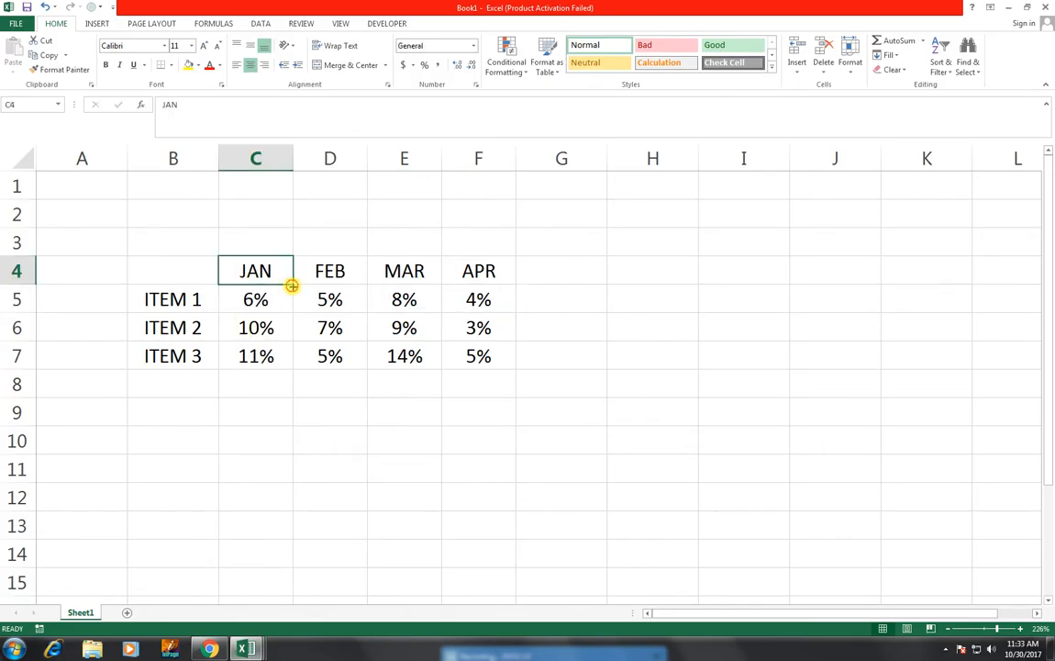
pyautogui.moveTo(292, 285); pyautogui.dragTo(495, 289)
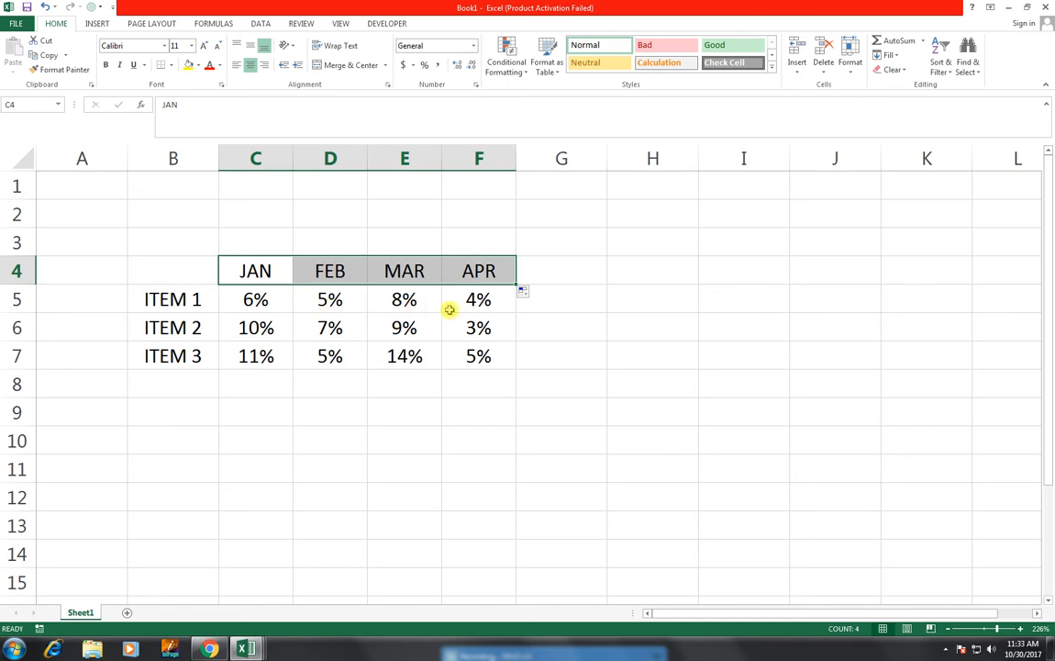
# Step: Copy the item and month table in B4:F7 and paste it starting at cell H4
pyautogui.click(184, 291)
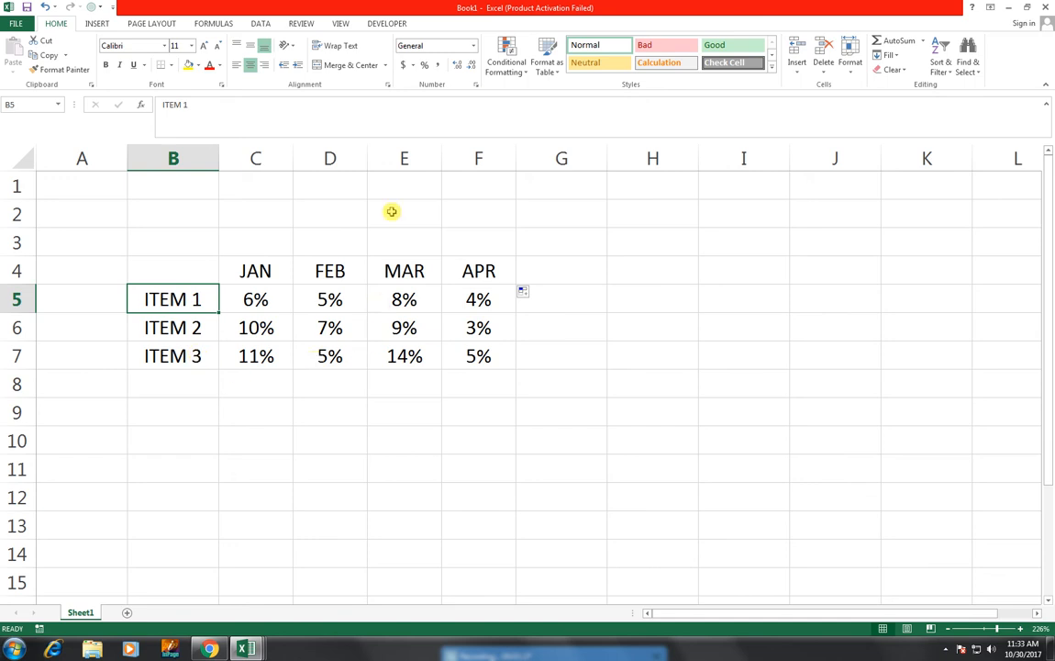
pyautogui.click(335, 294)
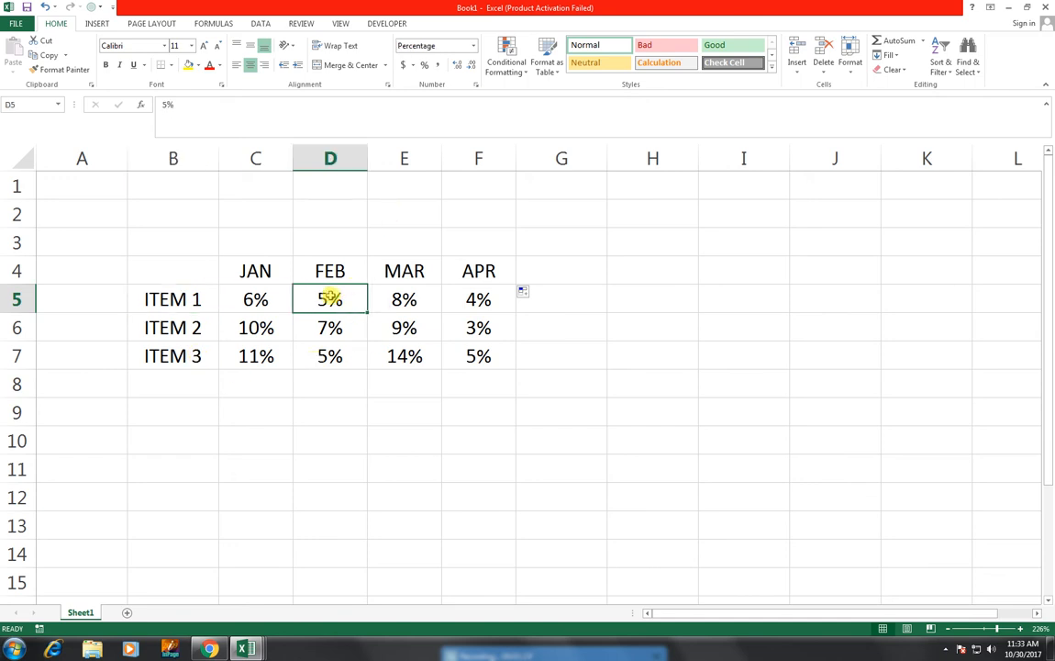
pyautogui.moveTo(200, 277); pyautogui.dragTo(461, 346)
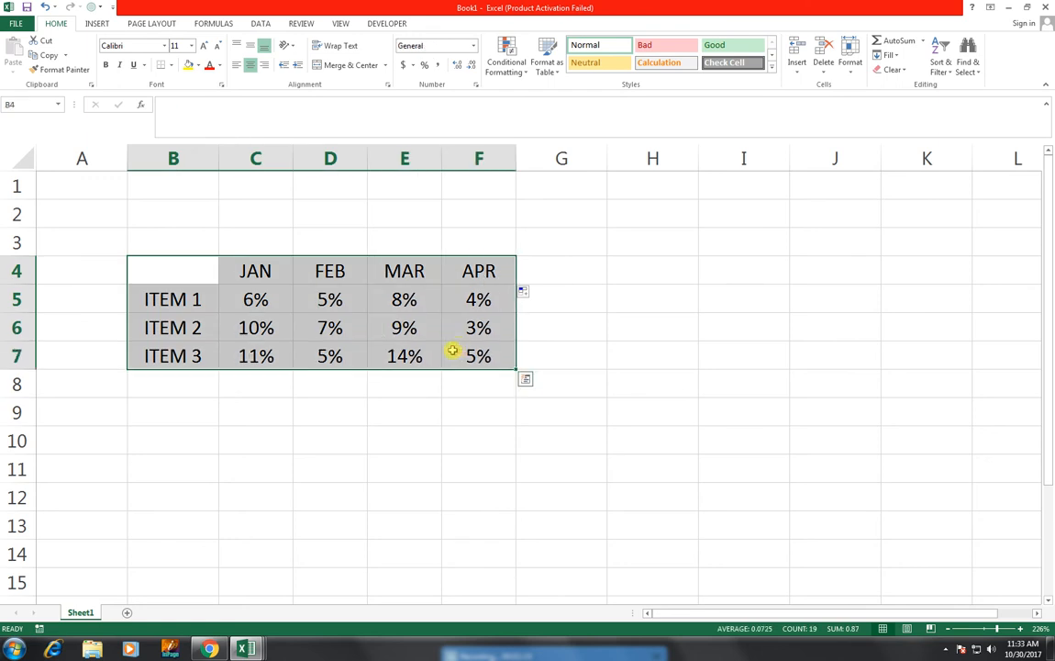
pyautogui.hotkey('ctrl', 'c')
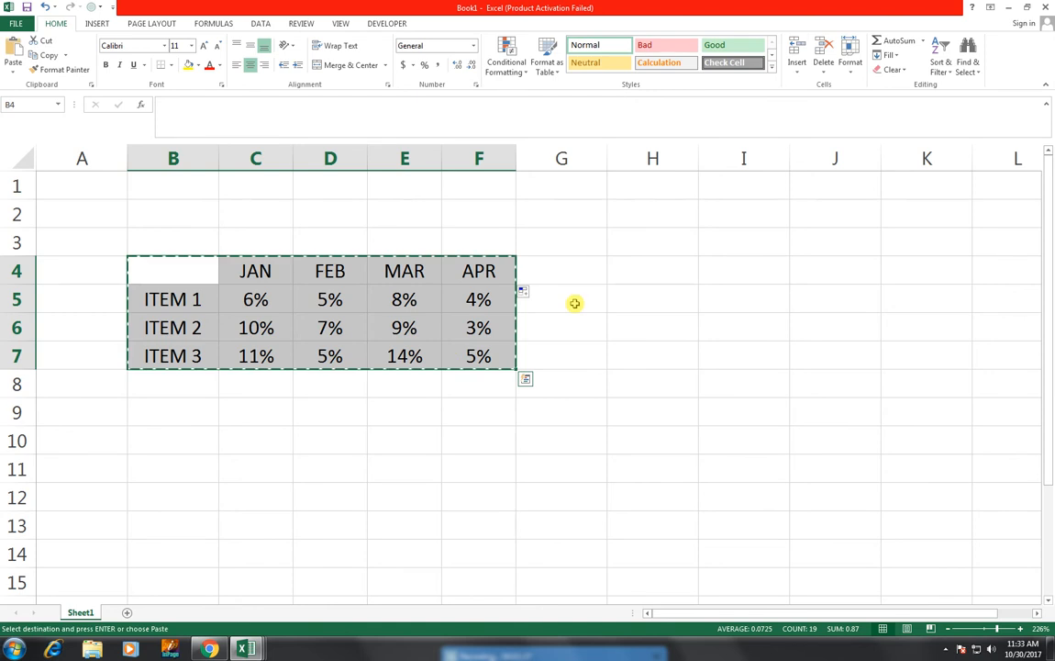
pyautogui.click(636, 270)
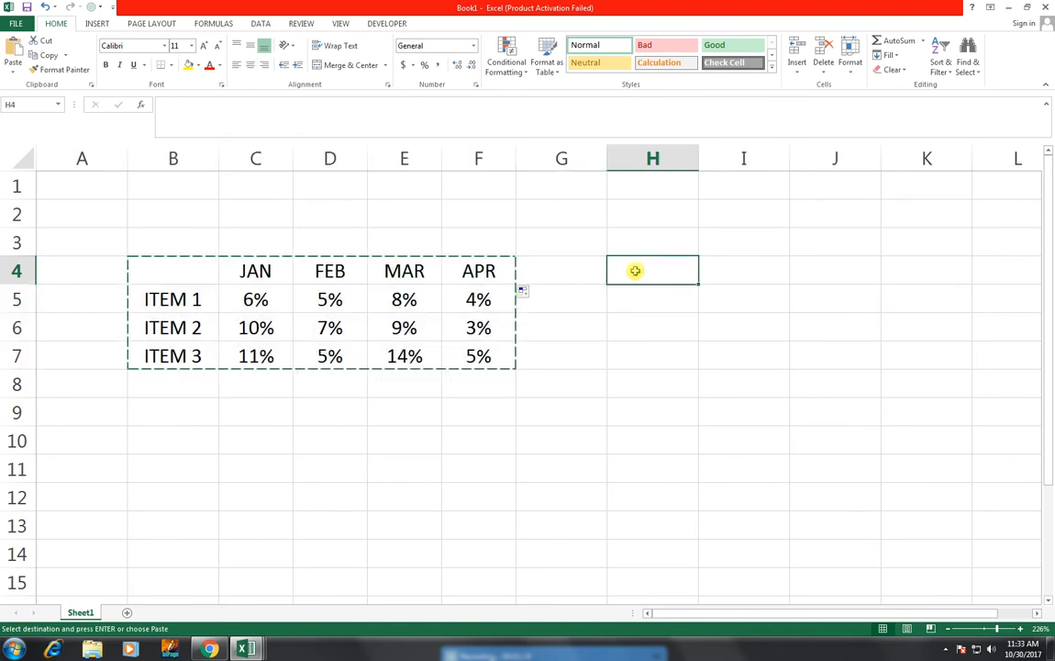
pyautogui.hotkey('ctrl', 'v')
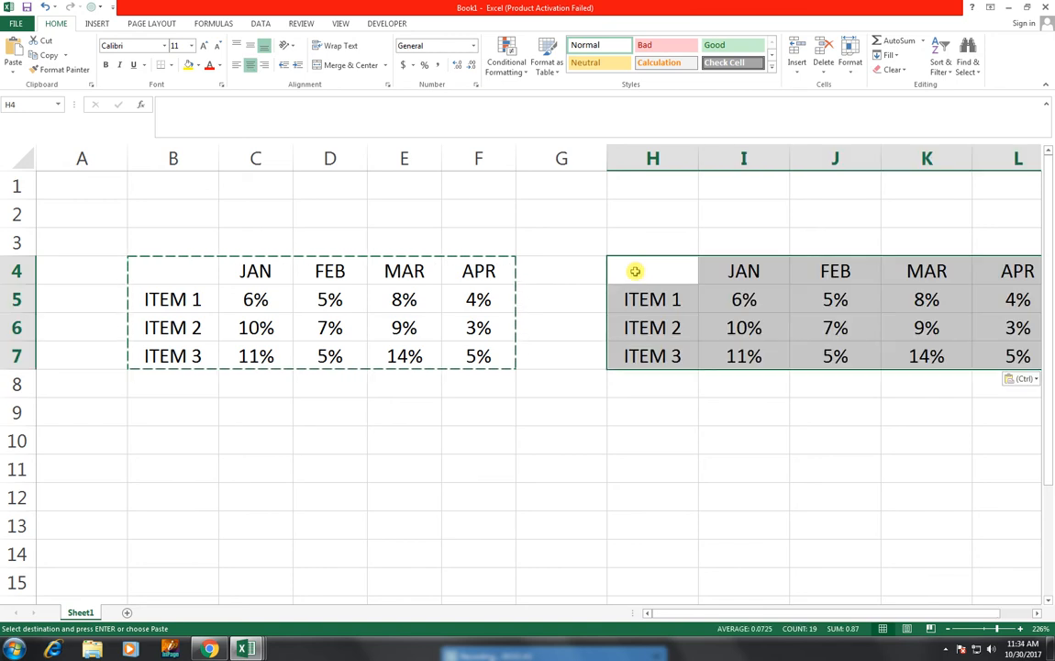
# Step: Narrow column G between the two tables and clear the percentages in I5:L7 of the copied table
pyautogui.moveTo(607, 158); pyautogui.dragTo(548, 174)
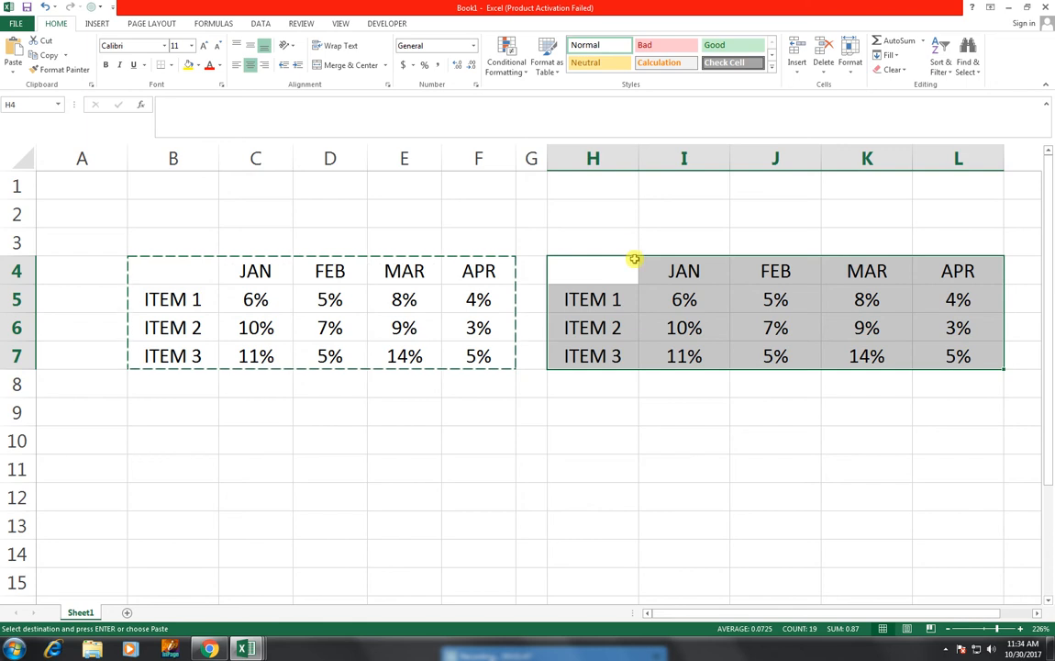
pyautogui.moveTo(660, 296); pyautogui.dragTo(945, 359)
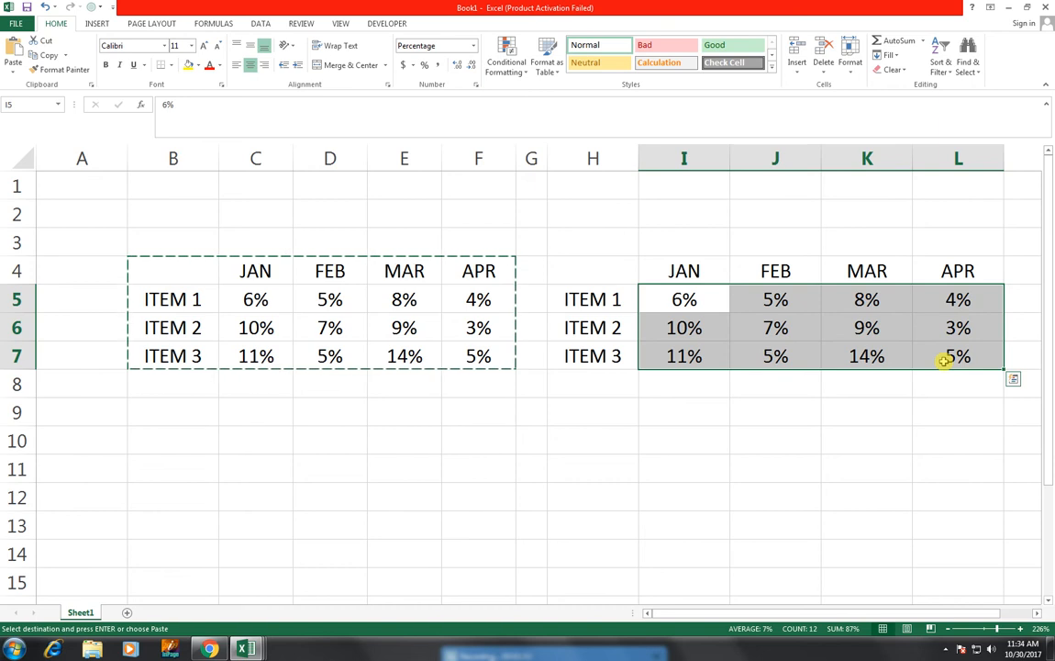
pyautogui.press('Delete')
pyautogui.press('Left')
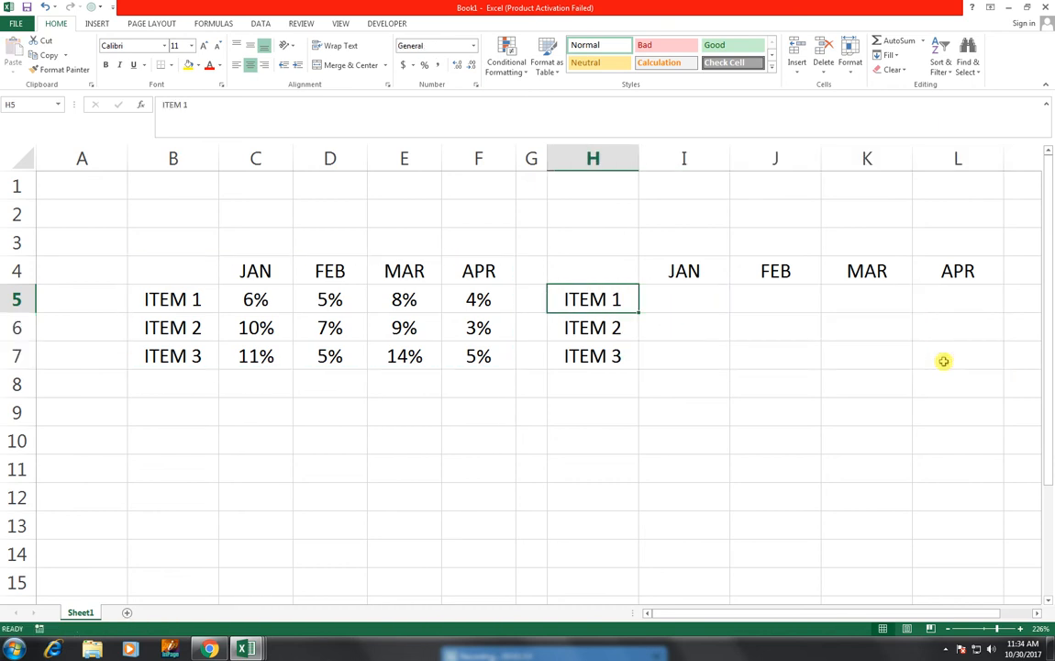
# Step: Begin an IF formula in cell I5, under JAN in the ITEM 1 row of the copied table
pyautogui.press('Right')
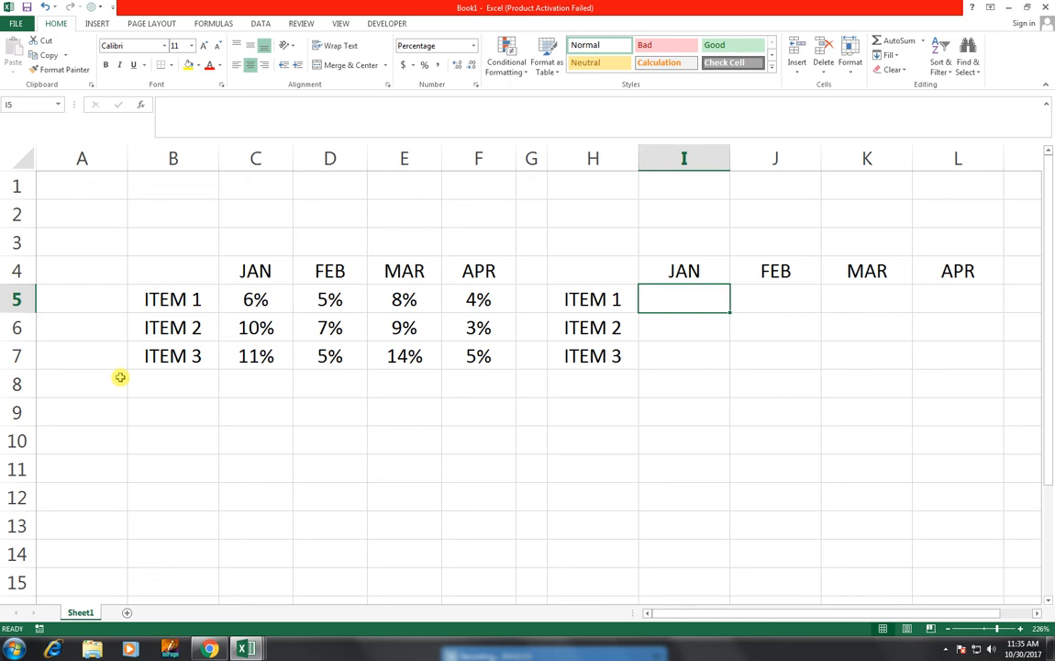
pyautogui.write('=')
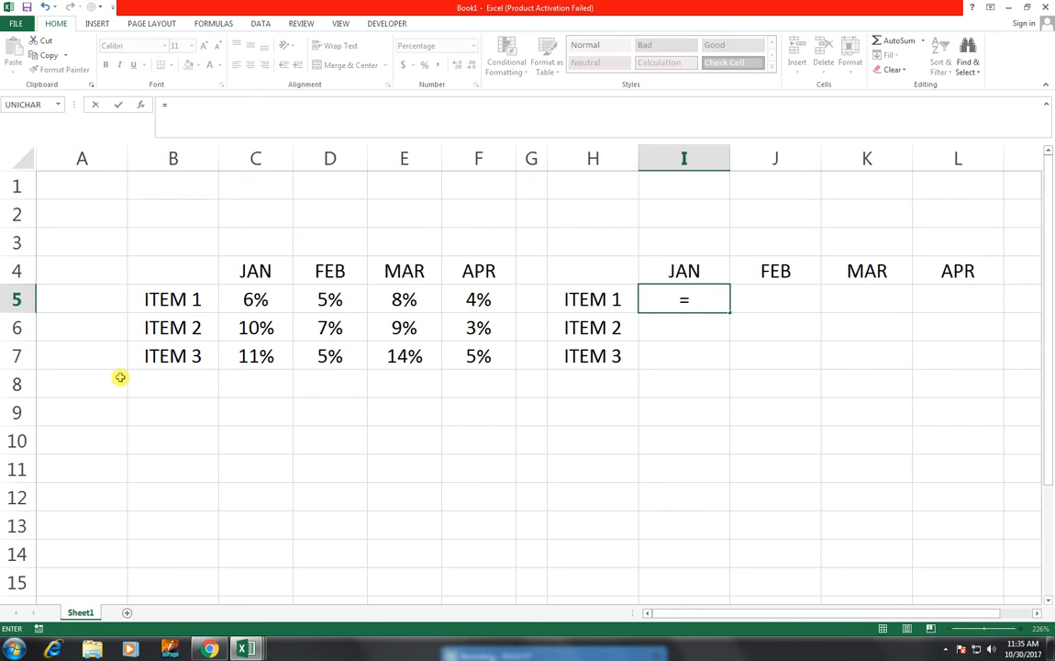
pyautogui.write('IF(')
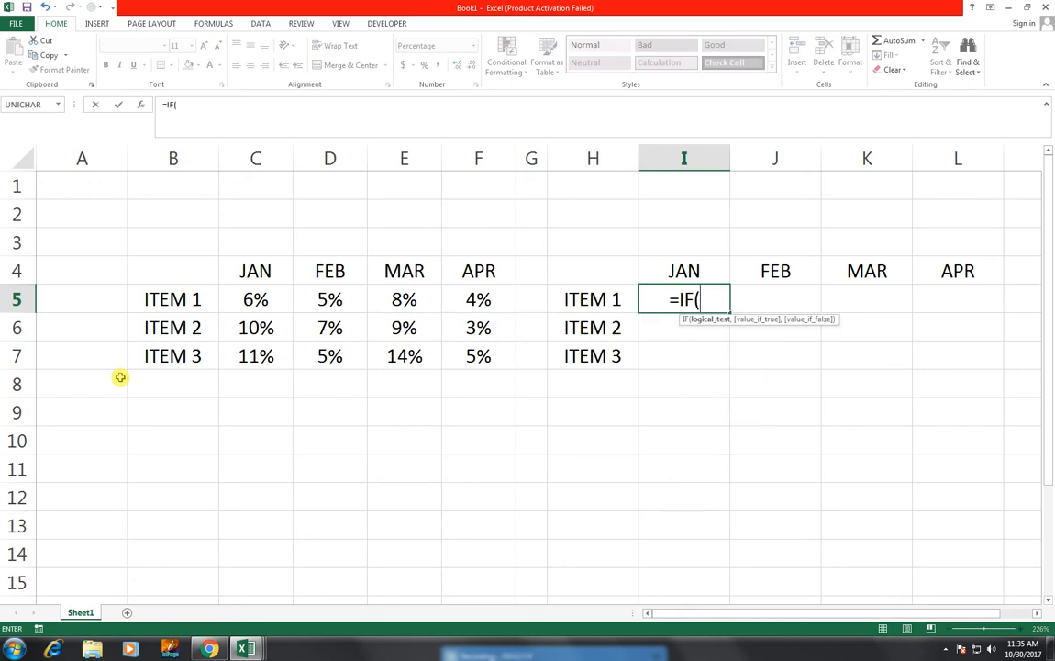
pyautogui.press('Left')
pyautogui.press('Left')
pyautogui.press('Left')
pyautogui.press('Left')
pyautogui.press('Left')
pyautogui.press('Left')
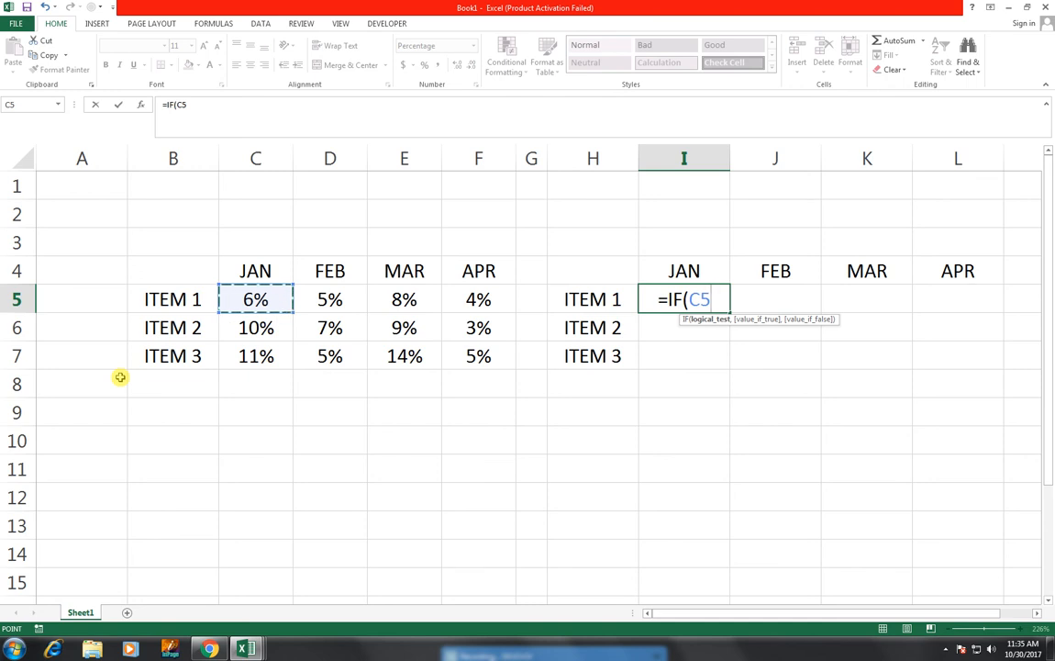
pyautogui.press('F4')
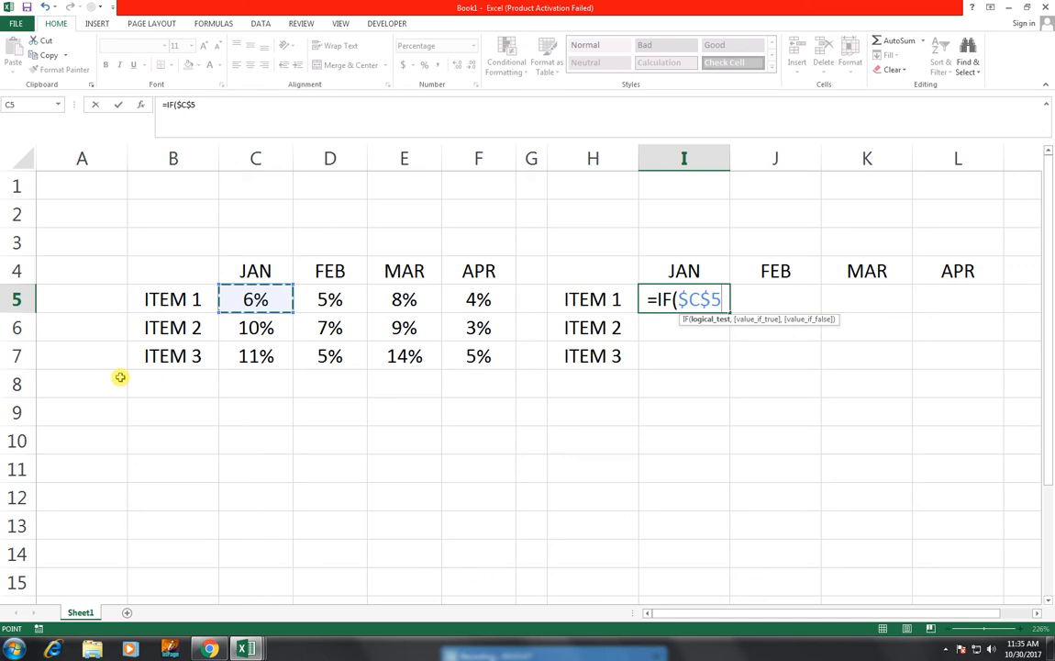
pyautogui.write('=T')
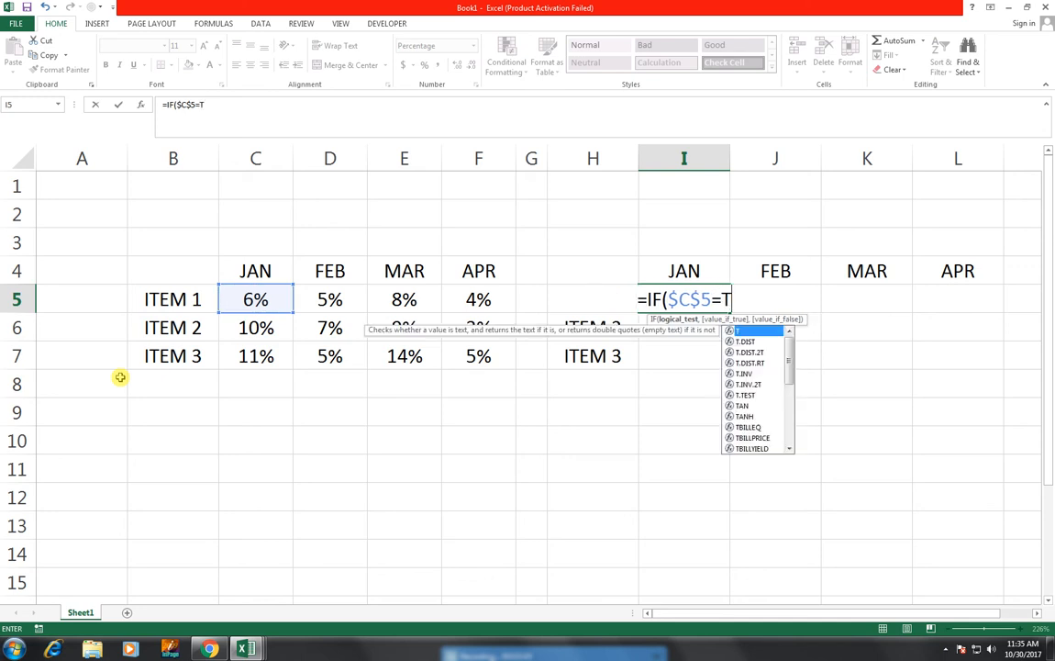
pyautogui.write('R')
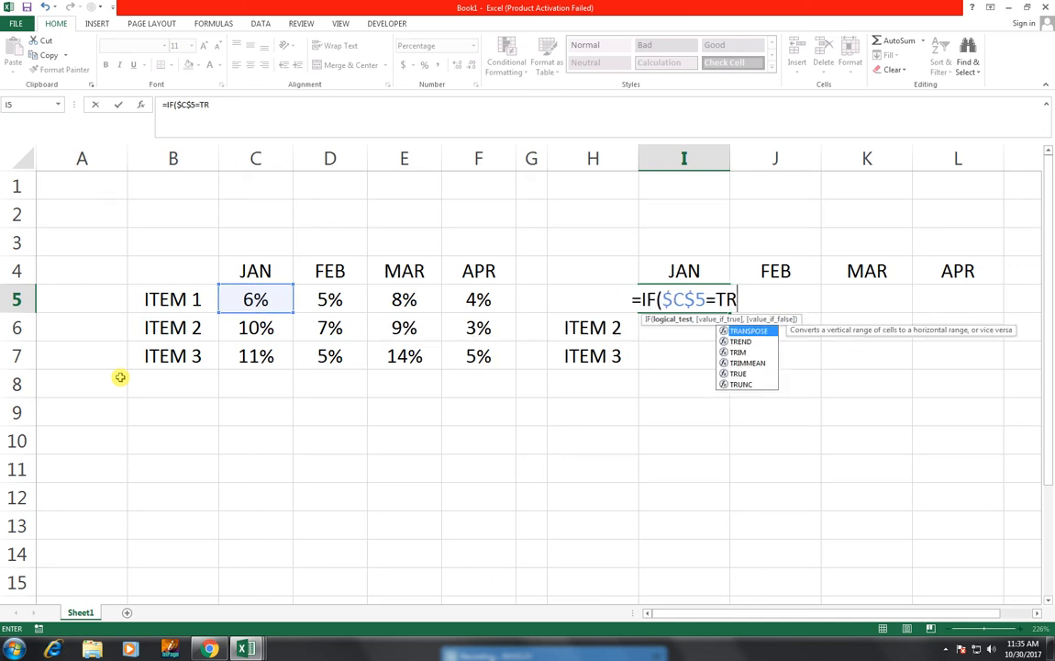
pyautogui.write('UE')
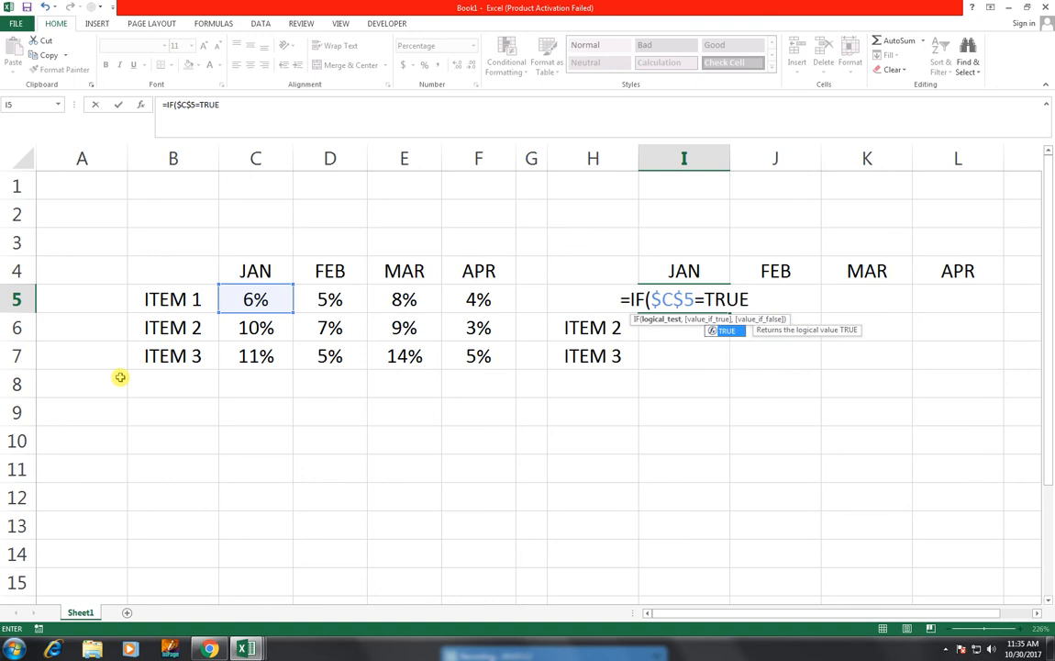
pyautogui.write(',')
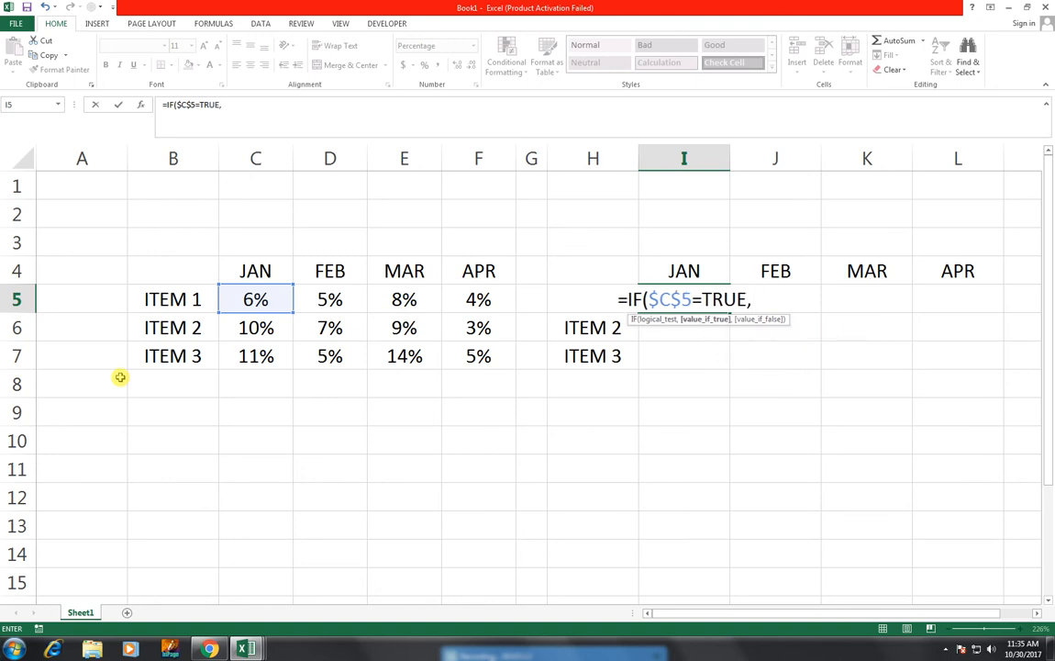
pyautogui.press('Left')
pyautogui.press('Left')
pyautogui.press('Left')
pyautogui.press('Left')
pyautogui.press('Left')
pyautogui.press('Left')
pyautogui.press('Left')
pyautogui.press('Left')
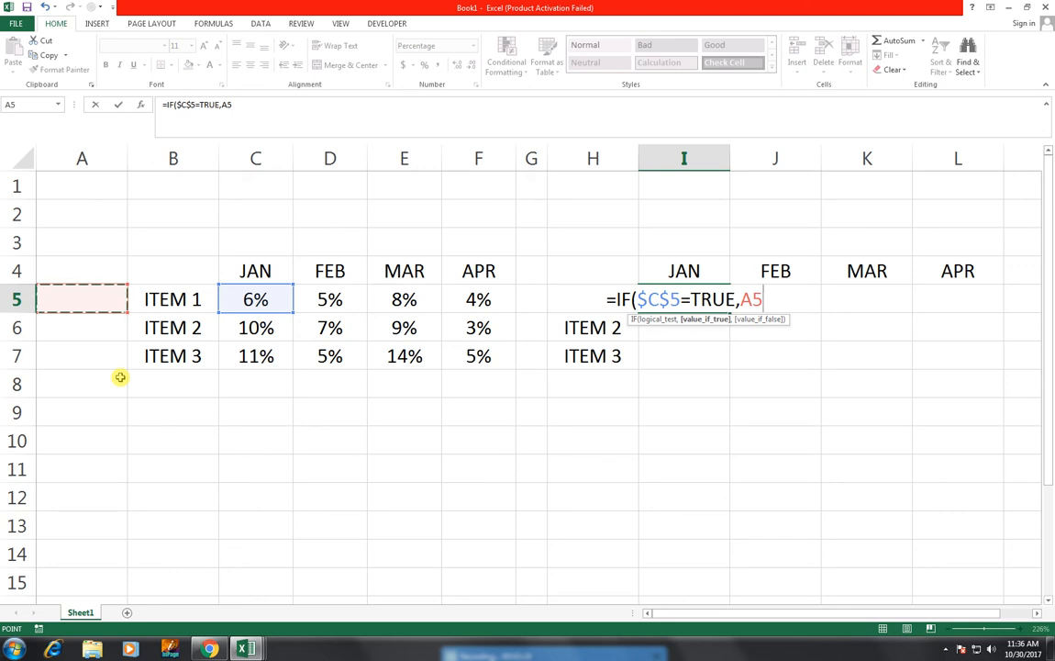
pyautogui.press('BackSpace')
pyautogui.press('BackSpace')
pyautogui.press('BackSpace')
pyautogui.press('BackSpace')
pyautogui.press('BackSpace')
pyautogui.press('BackSpace')
pyautogui.press('BackSpace')
pyautogui.press('BackSpace')
pyautogui.press('BackSpace')
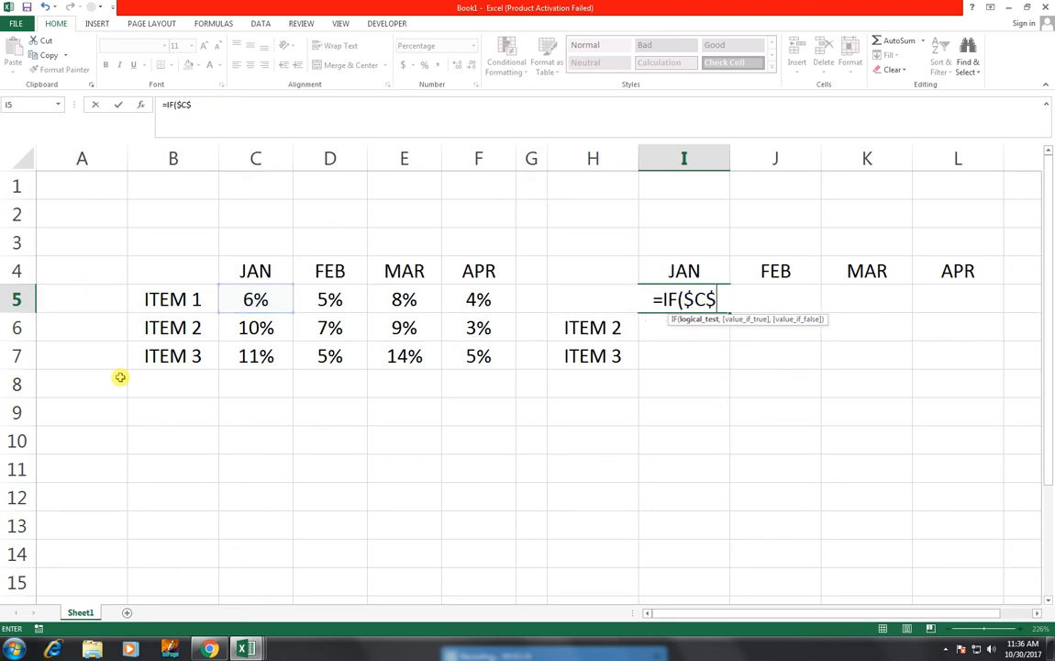
pyautogui.press('BackSpace')
pyautogui.press('BackSpace')
pyautogui.press('BackSpace')
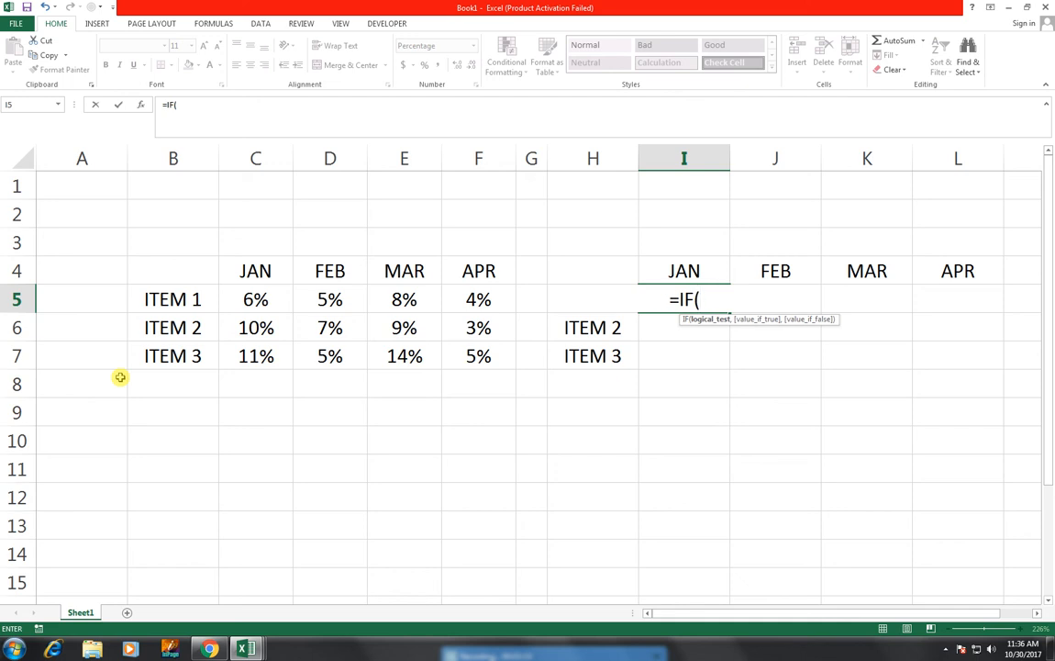
# Step: Set the IF formula's logical test to $A$5=TRUE, using an absolute reference to the empty cell beside ITEM 1
pyautogui.press('Left')
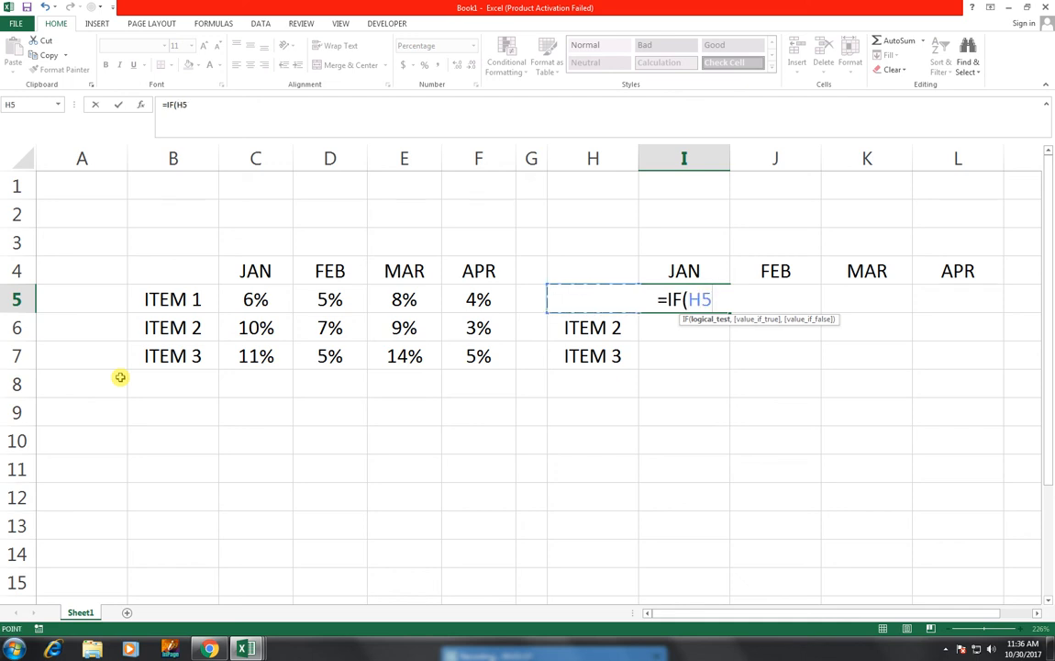
pyautogui.press('Left')
pyautogui.press('Left')
pyautogui.press('Left')
pyautogui.press('Left')
pyautogui.press('Left')
pyautogui.press('Left')
pyautogui.press('Left')
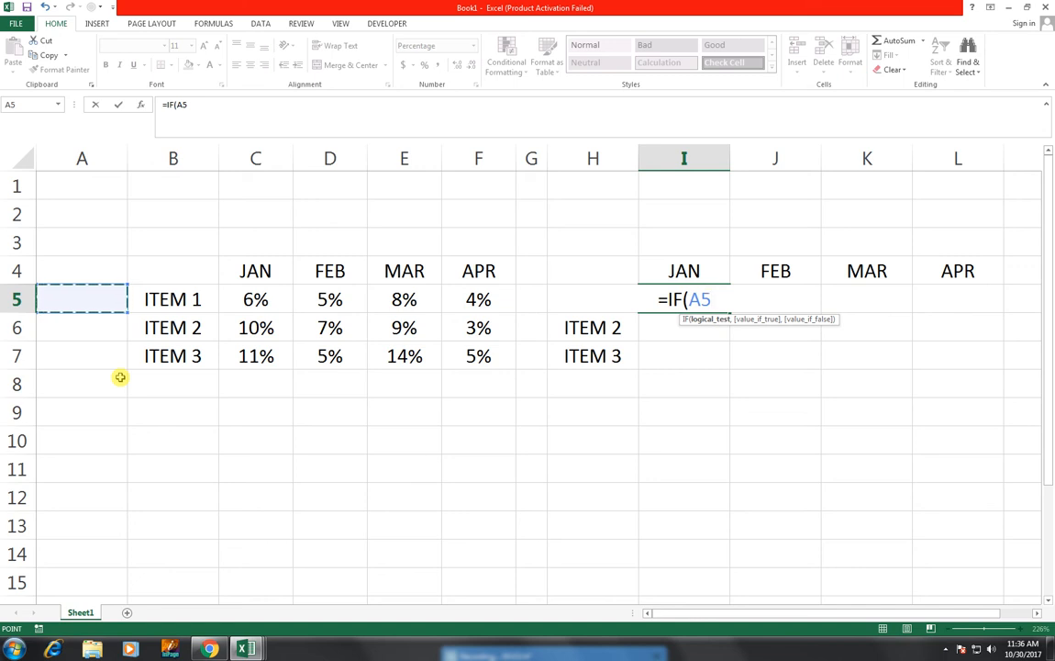
pyautogui.press('F4')
pyautogui.write('=')
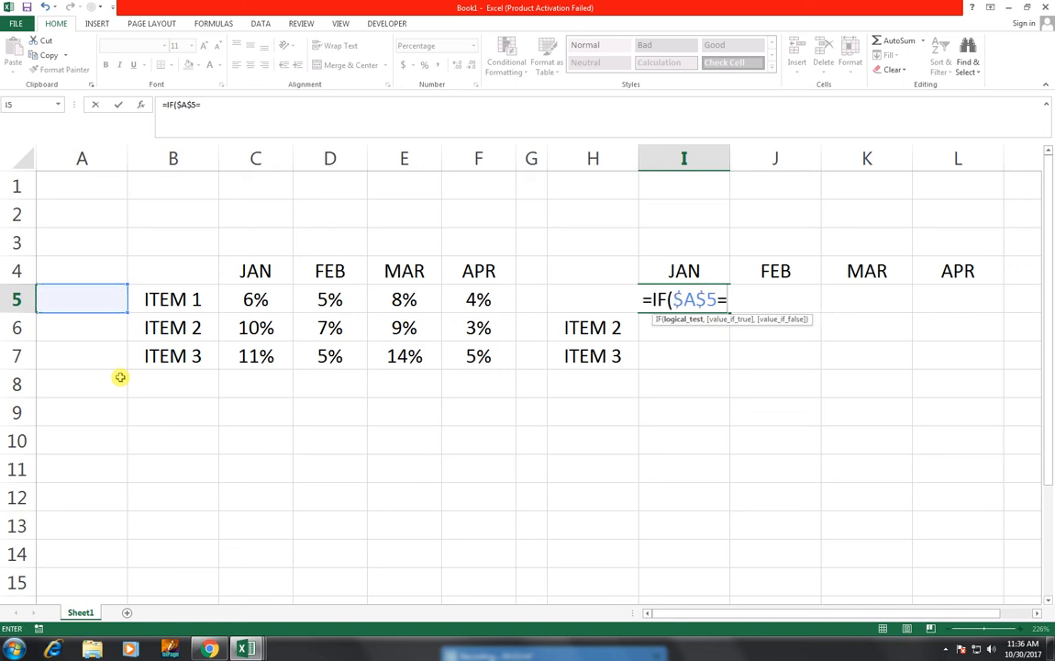
pyautogui.write('TRUE')
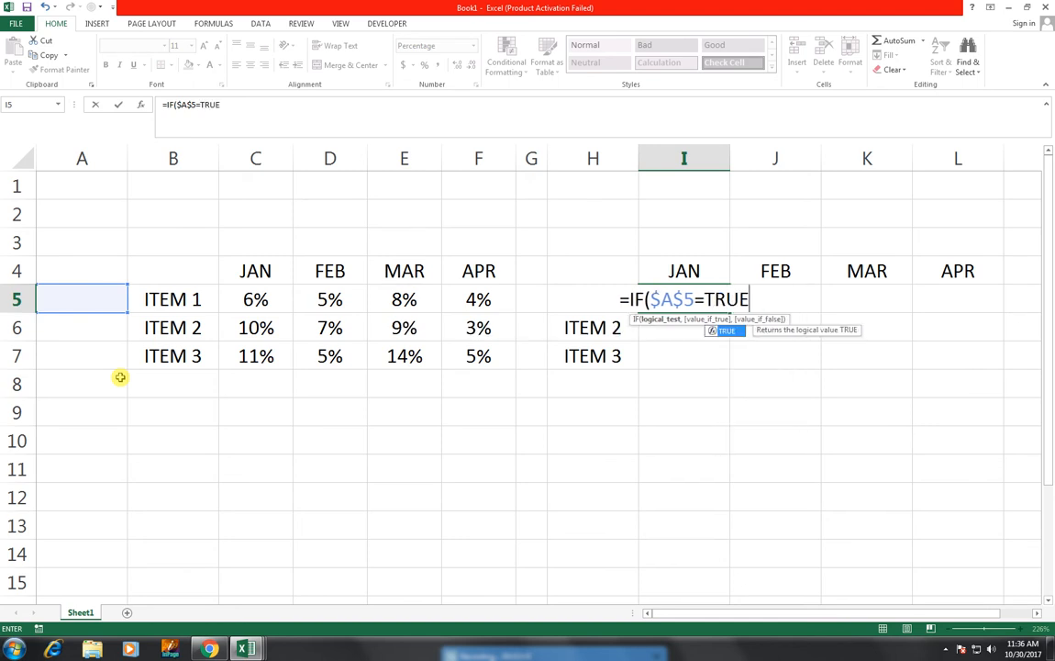
pyautogui.write(',')
# Step: Complete the I5 formula with C5 as the value if true and "" as the value if false, then reselect I5
pyautogui.press('Left')
pyautogui.press('Left')
pyautogui.press('Left')
pyautogui.press('Left')
pyautogui.press('Left')
pyautogui.press('Left')
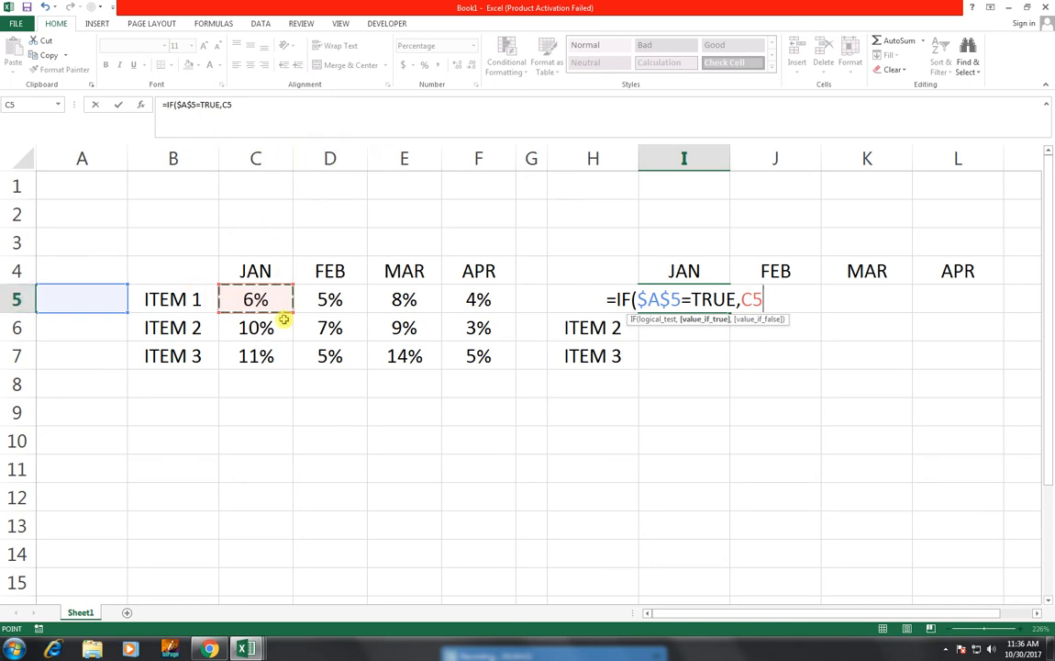
pyautogui.write(',')
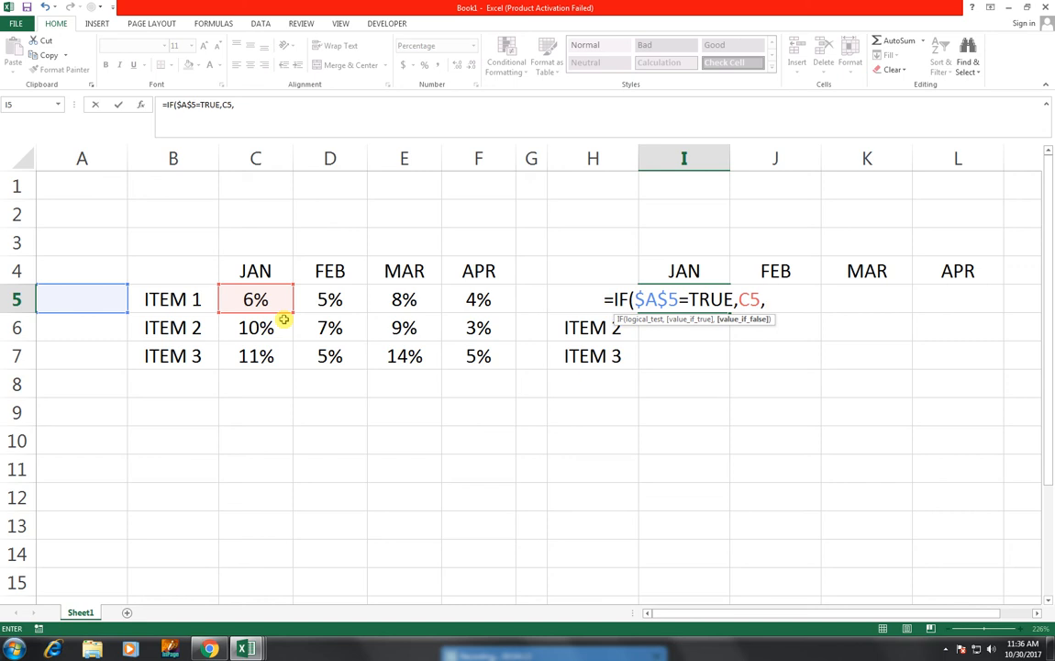
pyautogui.write('""')
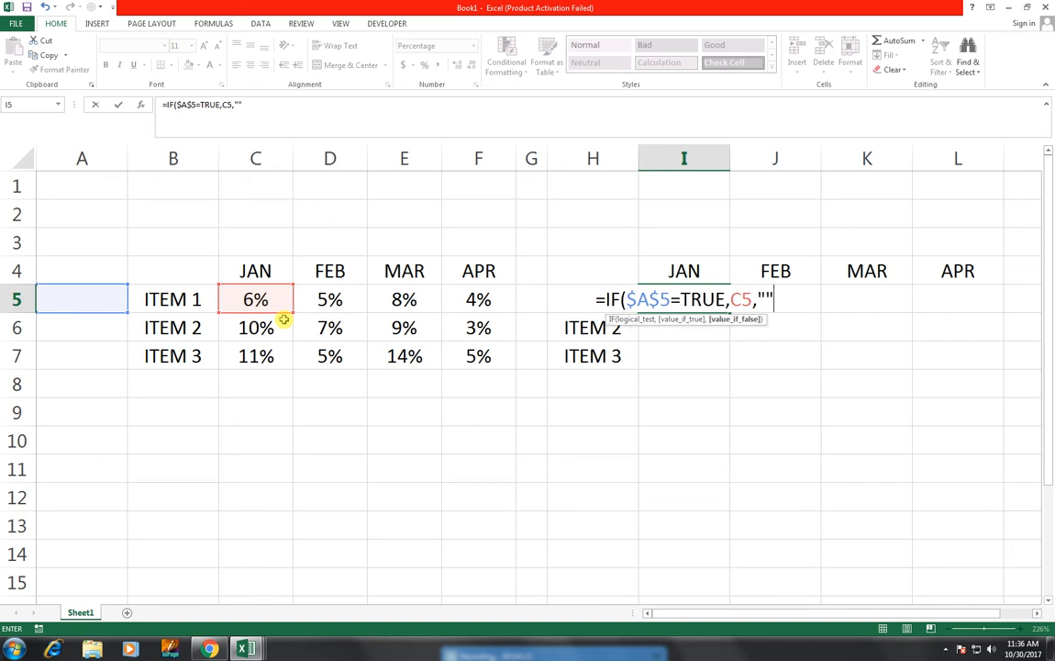
pyautogui.write(')')
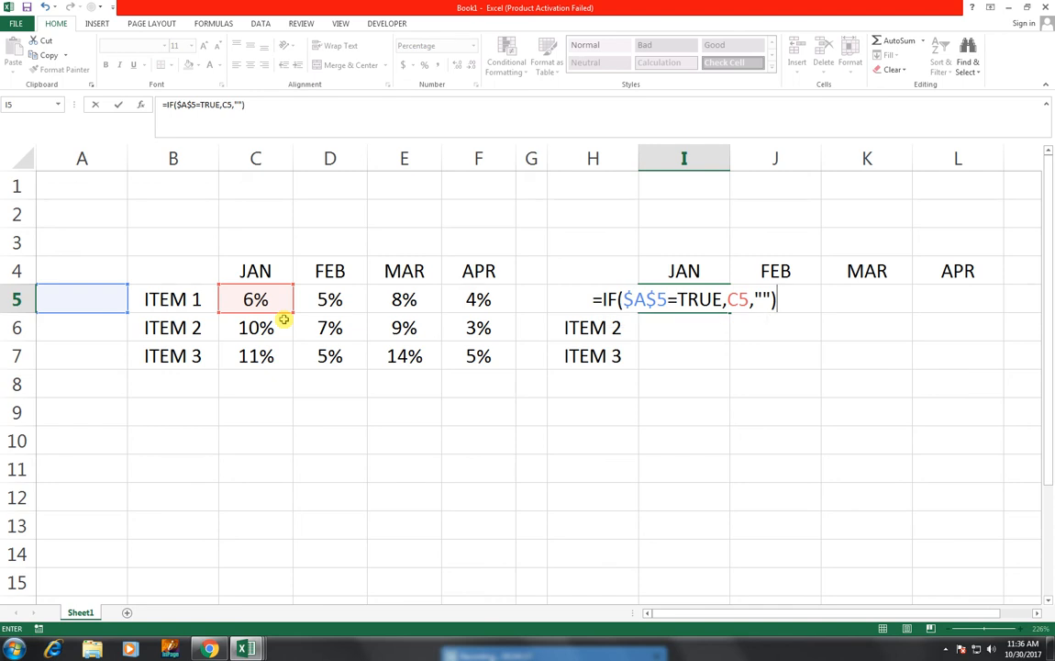
pyautogui.press('Return')
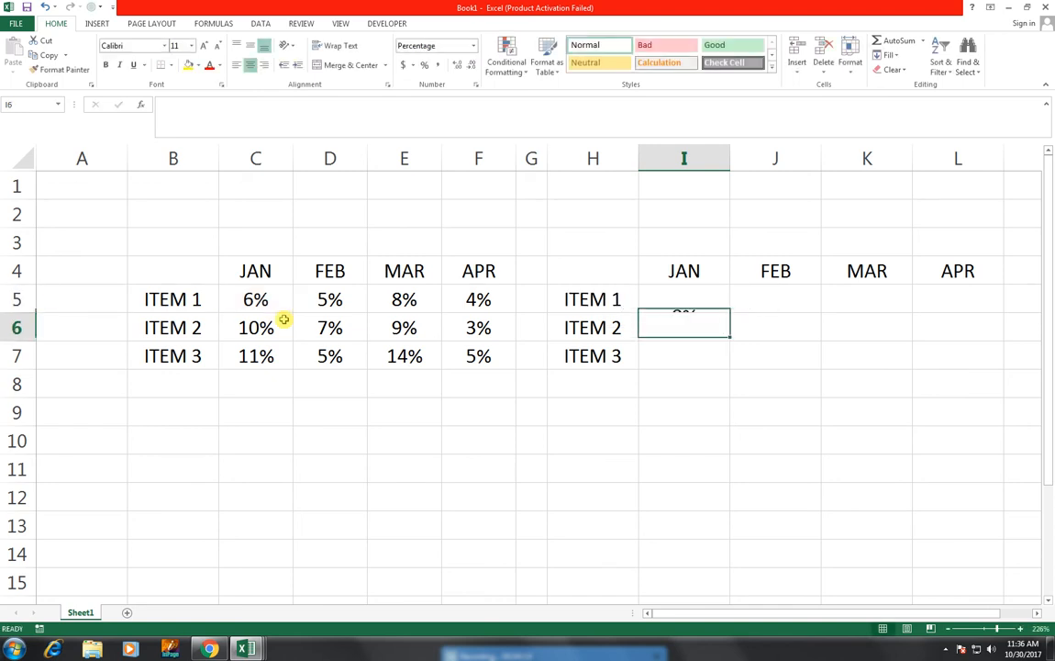
pyautogui.press('Up')
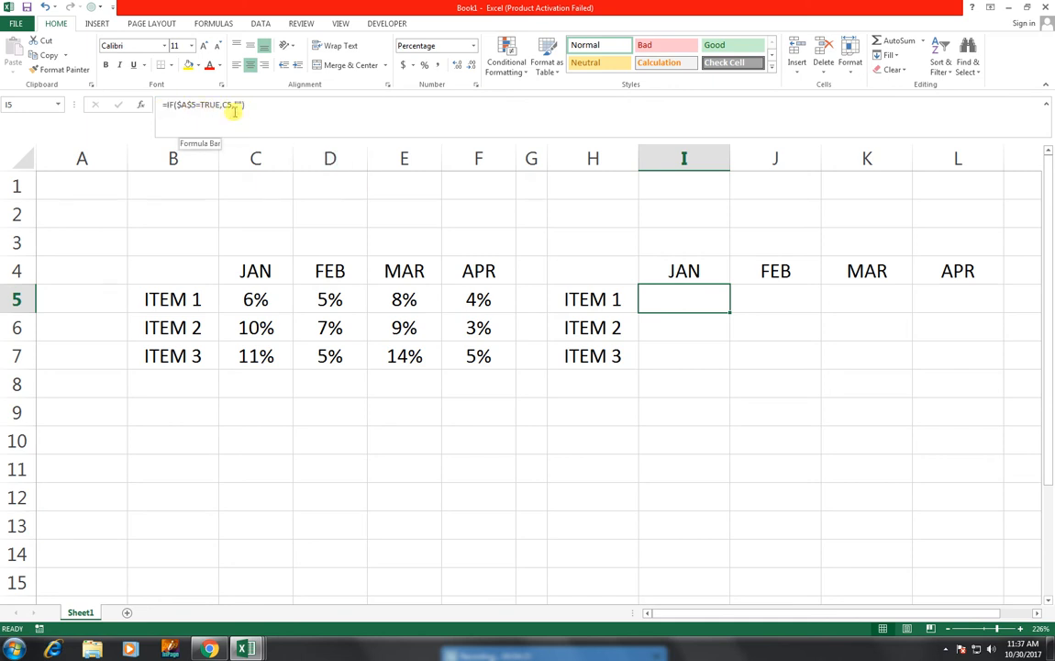
# Step: Fill the IF formula from I5 across J5:L5 so it covers FEB, MAR and APR in the ITEM 1 row
pyautogui.moveTo(731, 313); pyautogui.dragTo(978, 314)
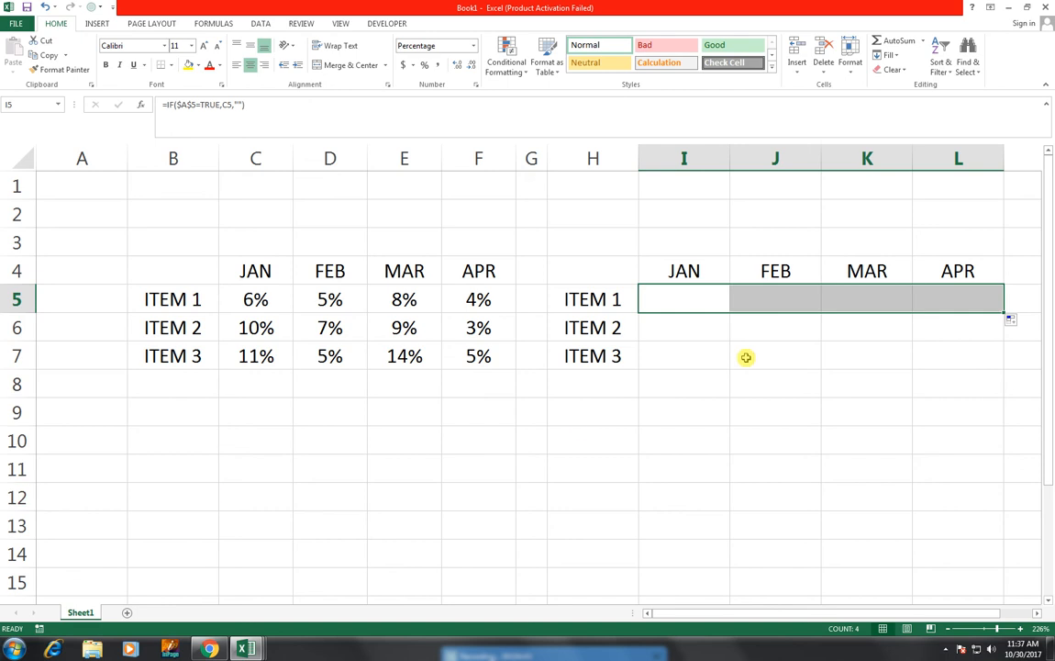
pyautogui.click(181, 433)
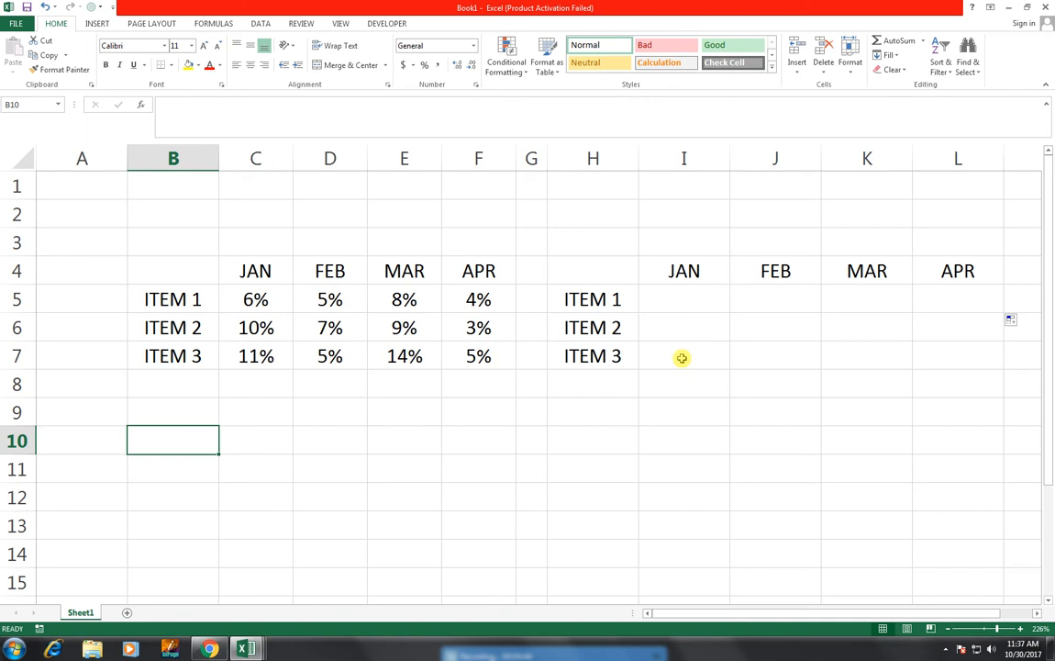
pyautogui.click(198, 404)
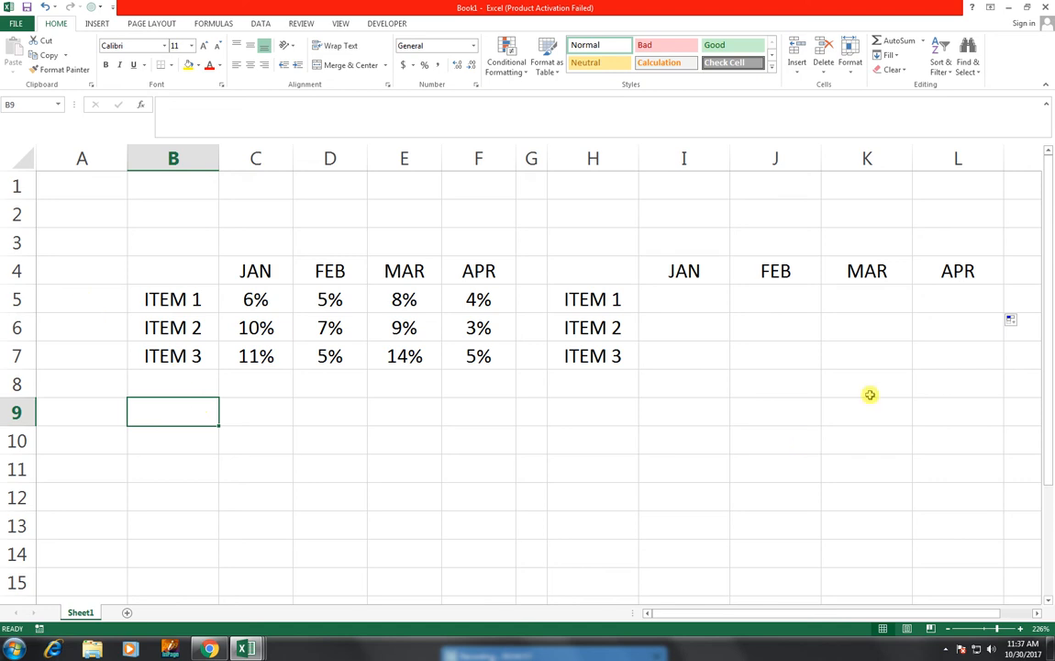
# Step: Disable the Developer tab among the main tabs in the ribbon customization options and apply the change
pyautogui.click(382, 24)
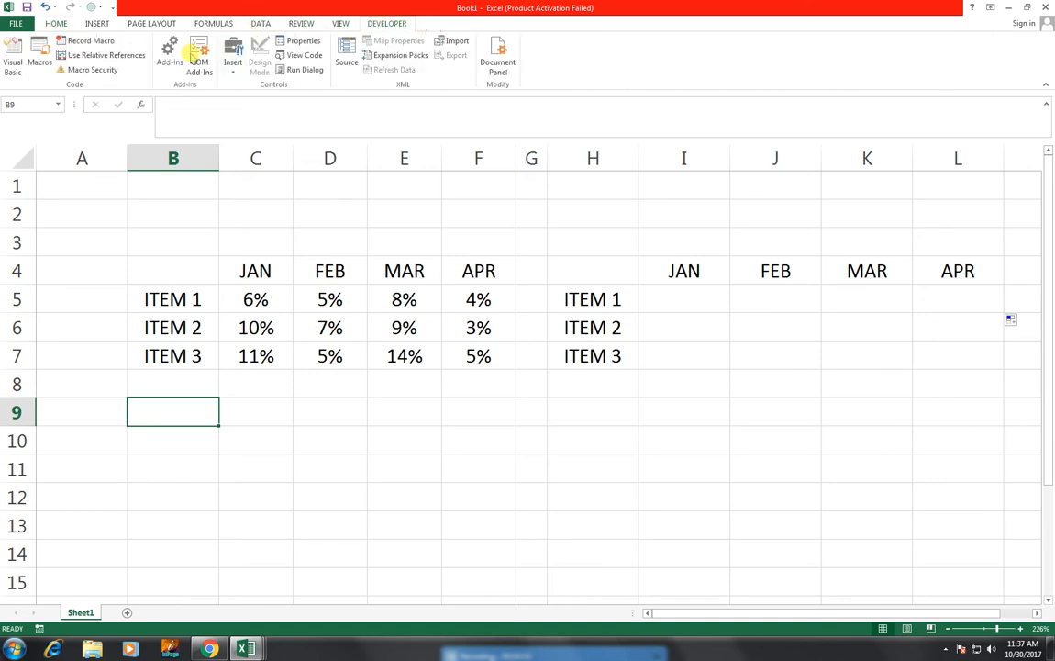
pyautogui.click(16, 24)
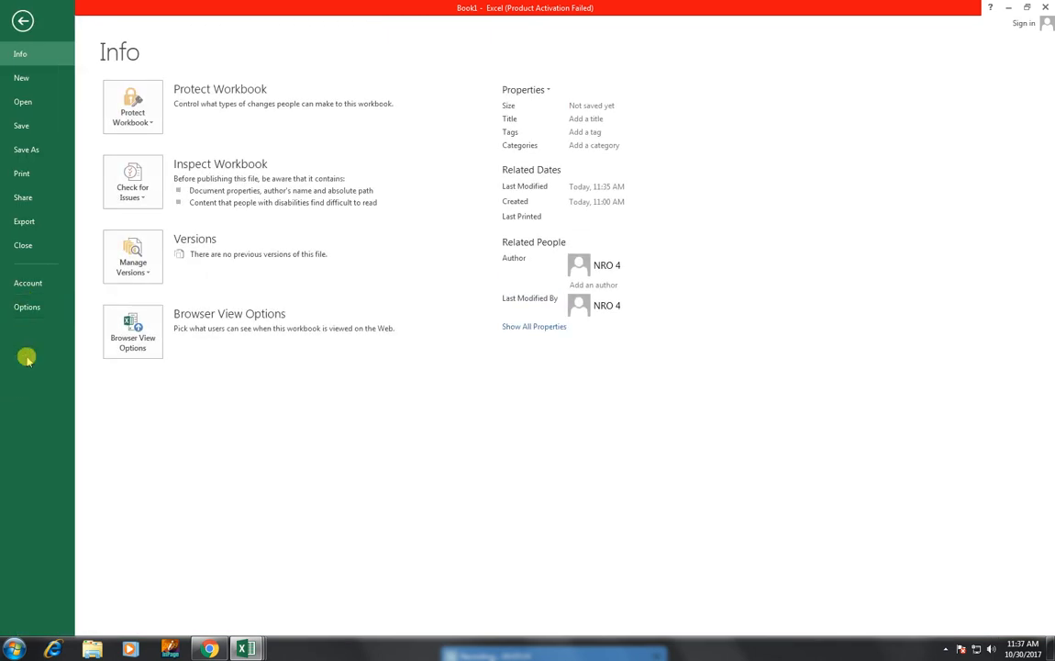
pyautogui.click(25, 306)
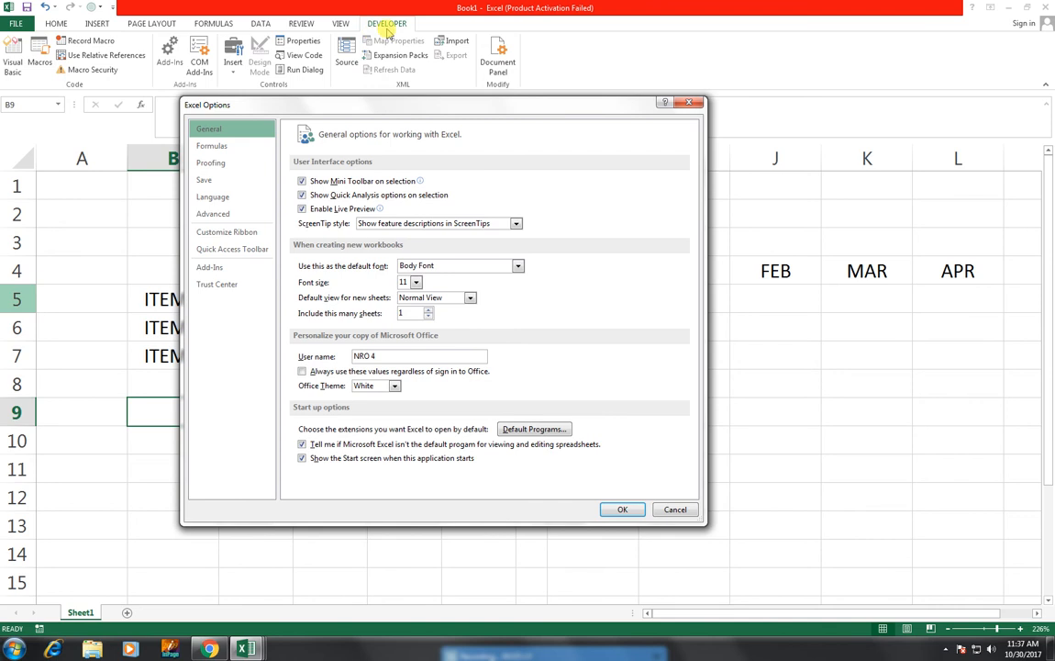
pyautogui.click(235, 235)
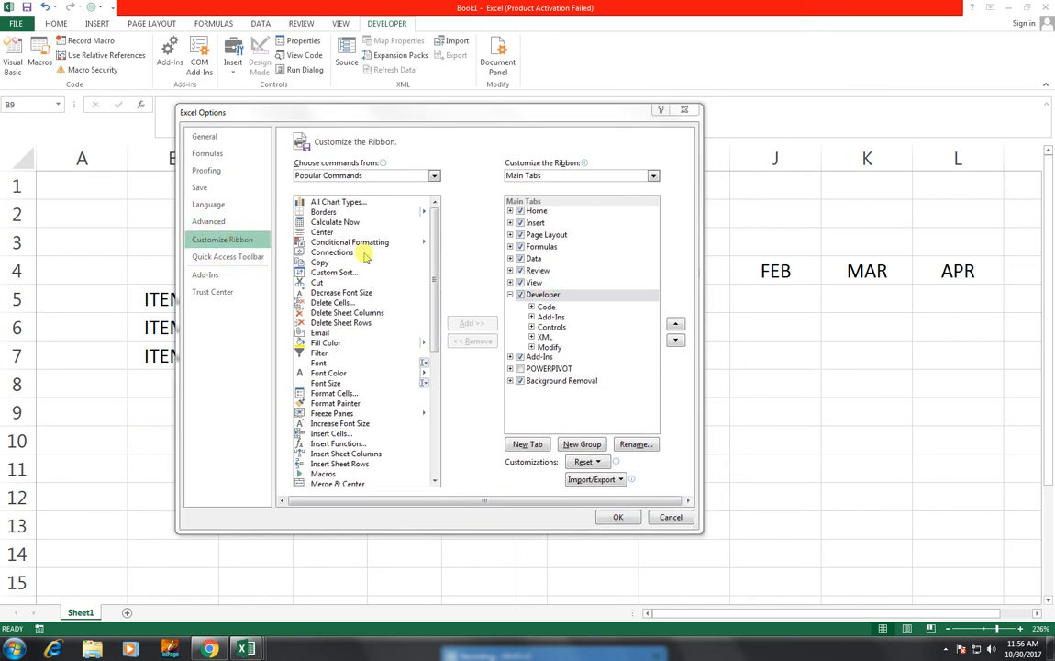
pyautogui.click(520, 296)
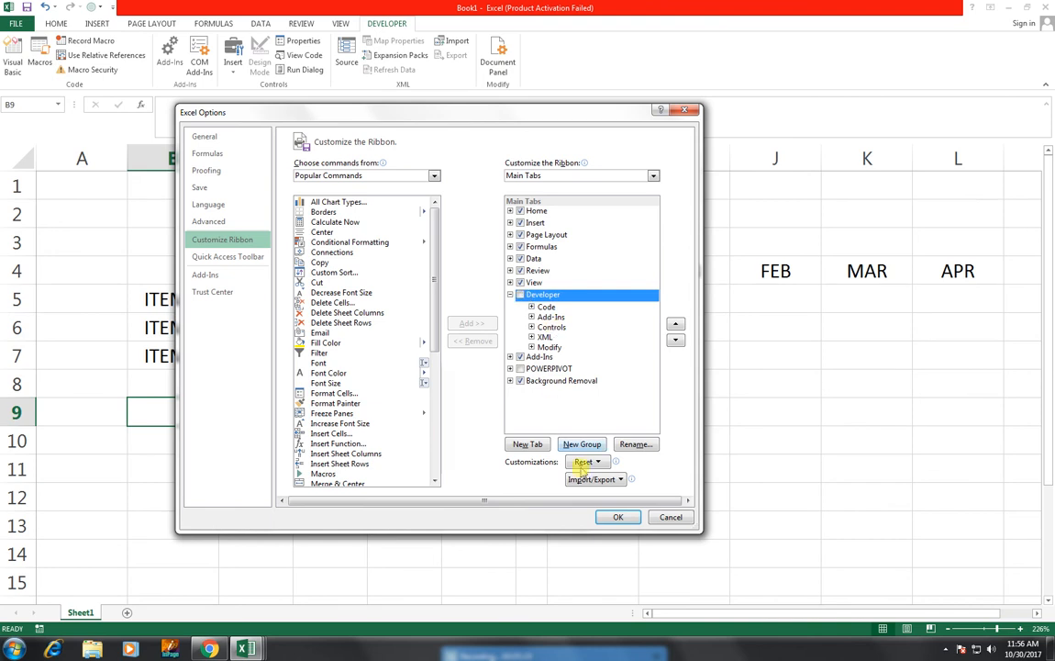
pyautogui.click(617, 516)
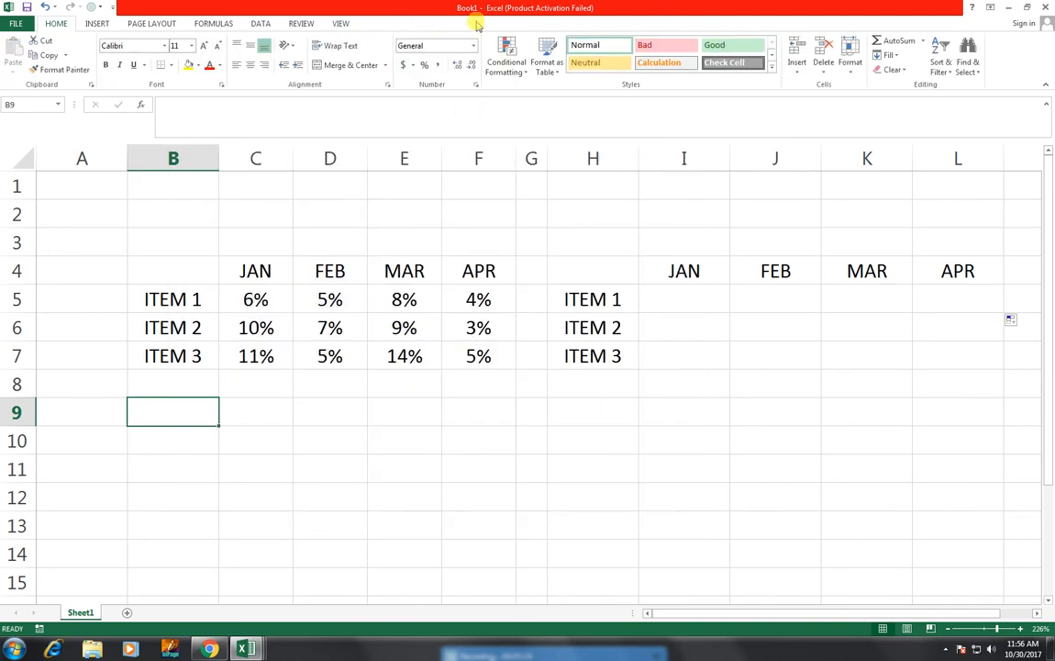
# Step: Enable the Developer tab among the main tabs in the ribbon customization options and apply the change
pyautogui.click(15, 25)
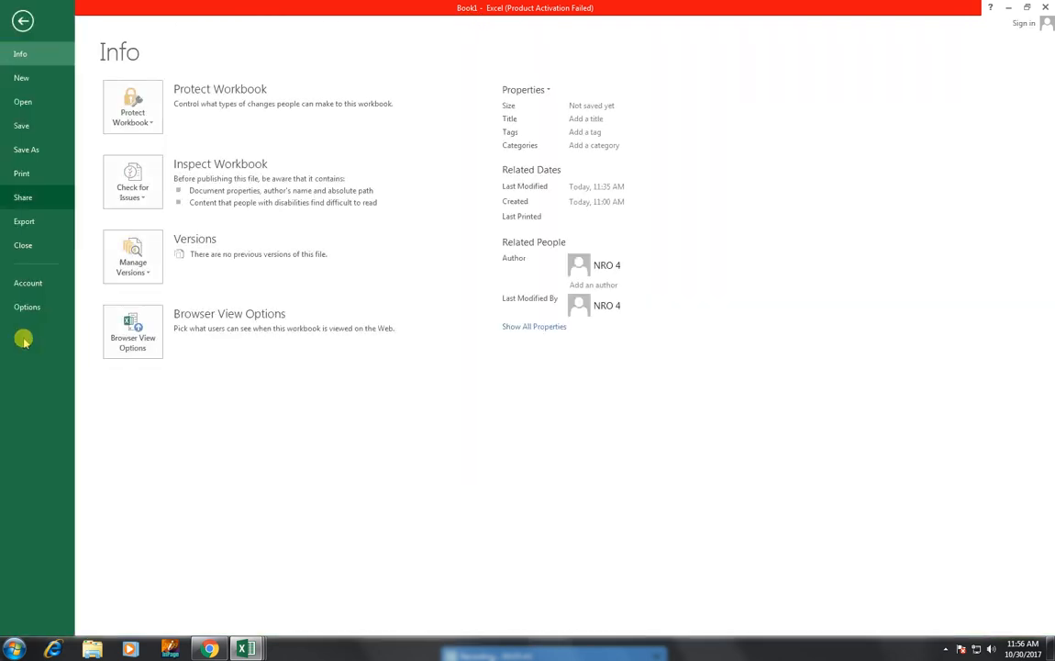
pyautogui.click(27, 308)
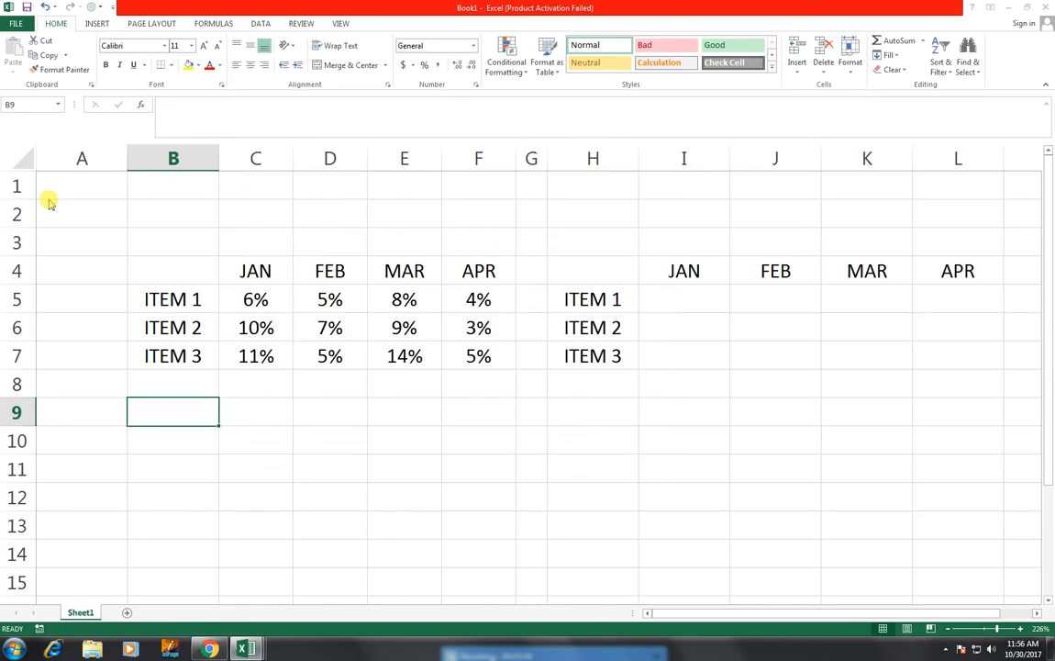
pyautogui.click(222, 238)
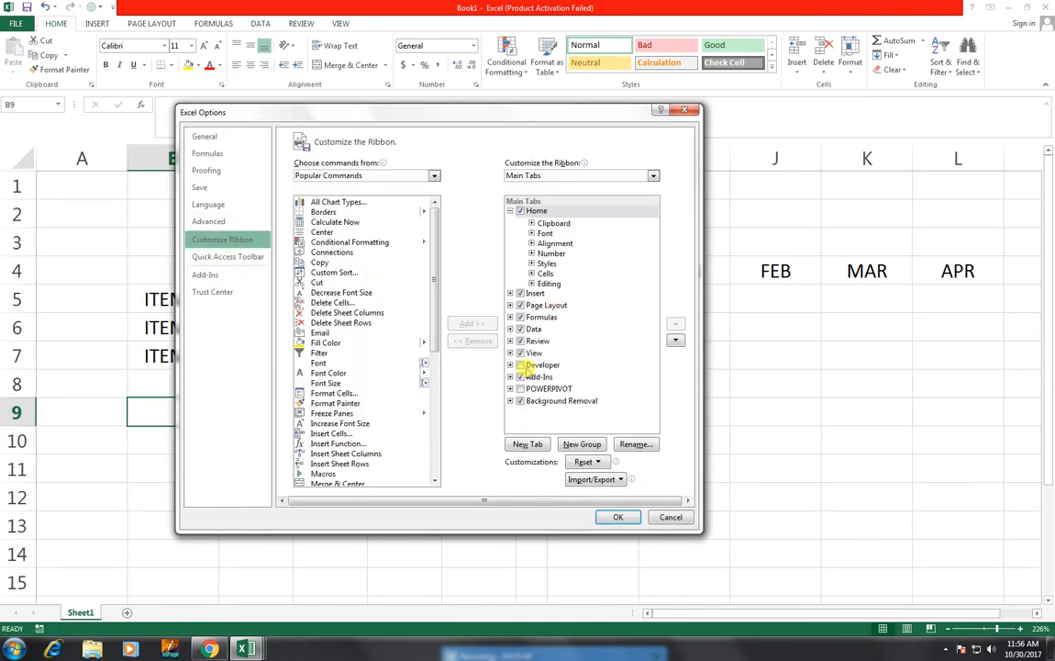
pyautogui.click(531, 367)
pyautogui.click(520, 365)
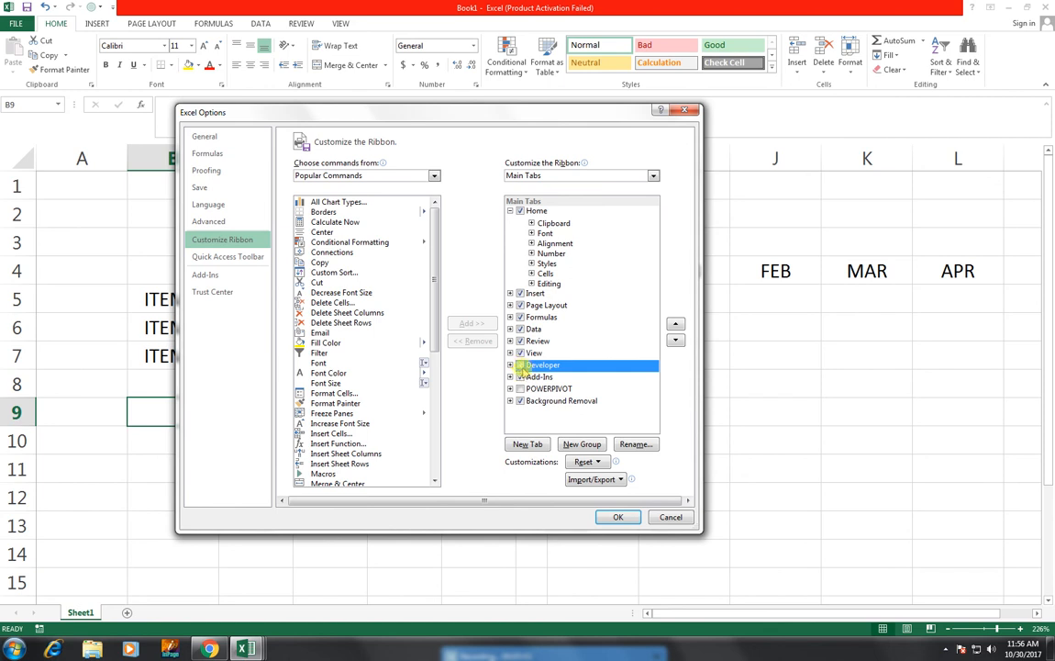
pyautogui.click(617, 517)
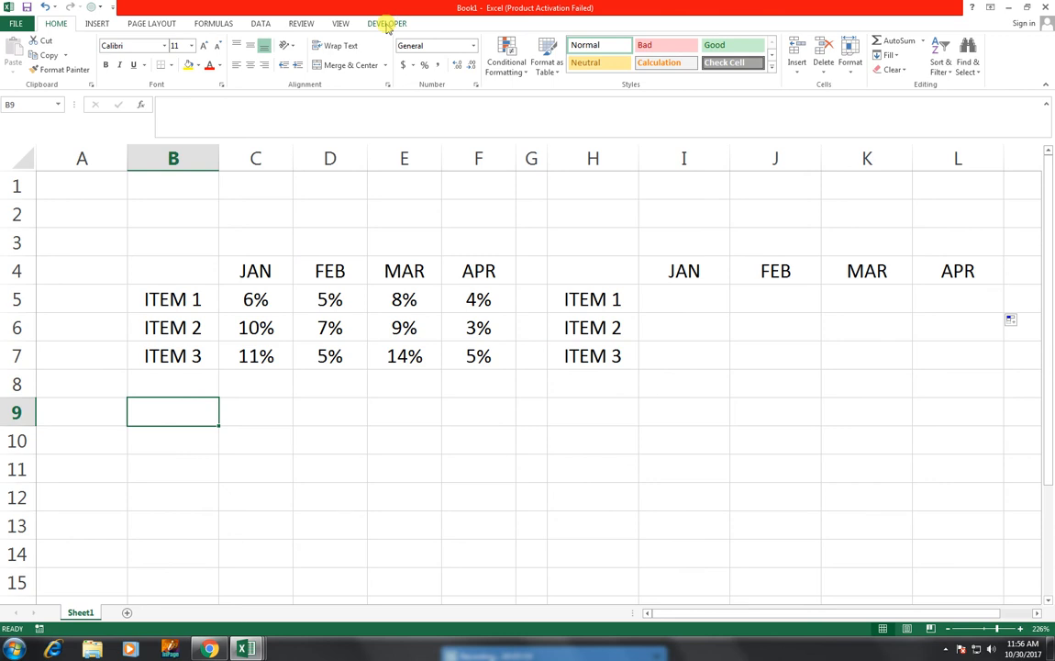
# Step: Insert a check box form control around B11:D11 below the first table and place two copies of it along row 11
pyautogui.click(387, 24)
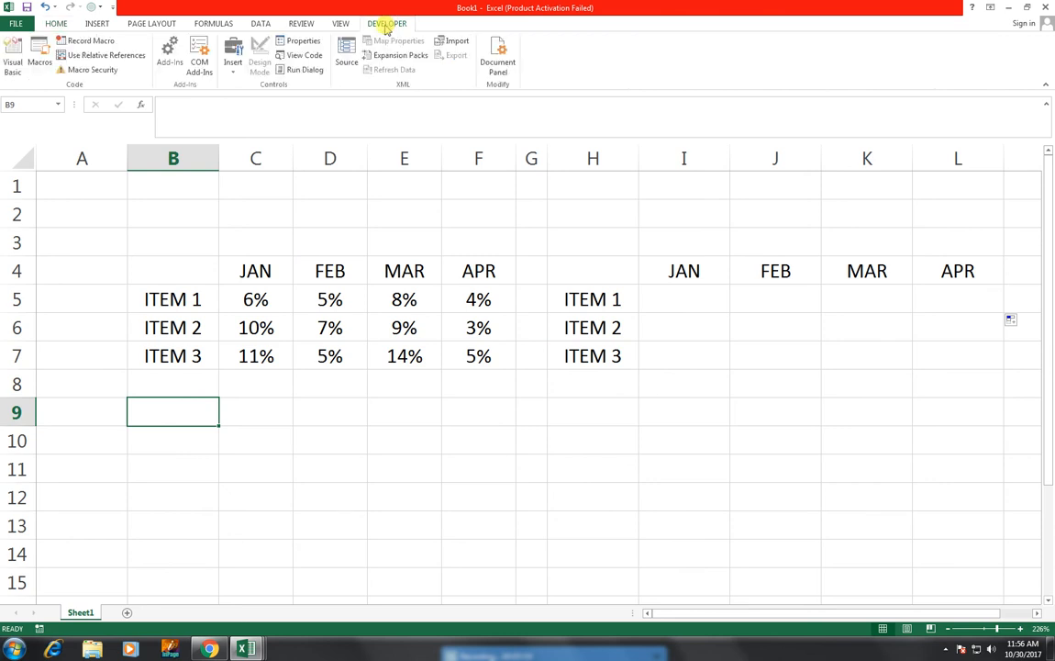
pyautogui.click(236, 79)
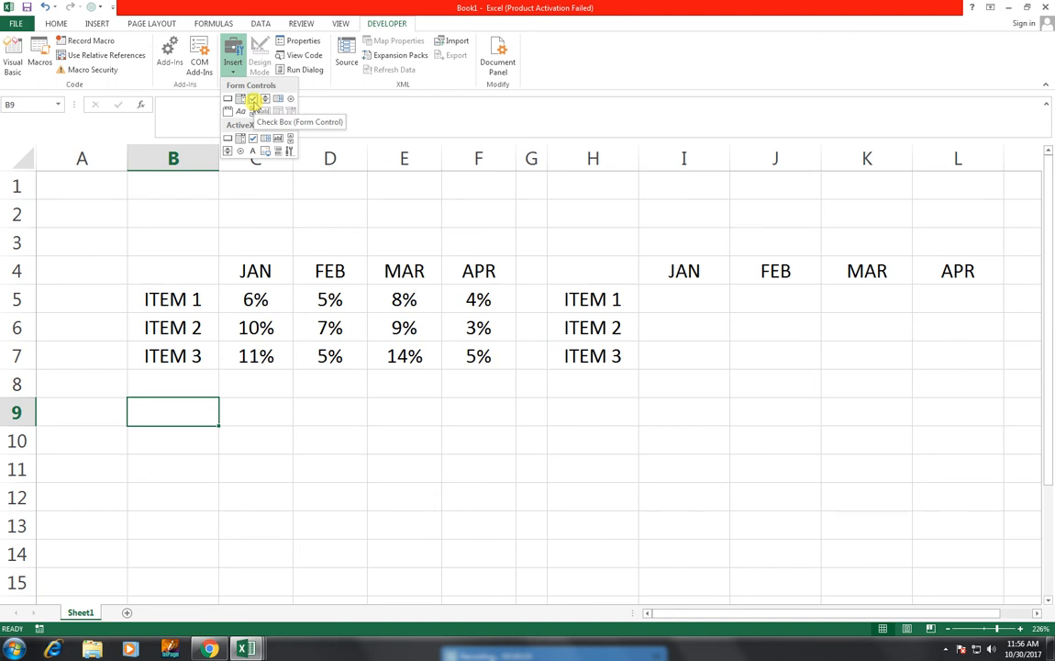
pyautogui.click(254, 104)
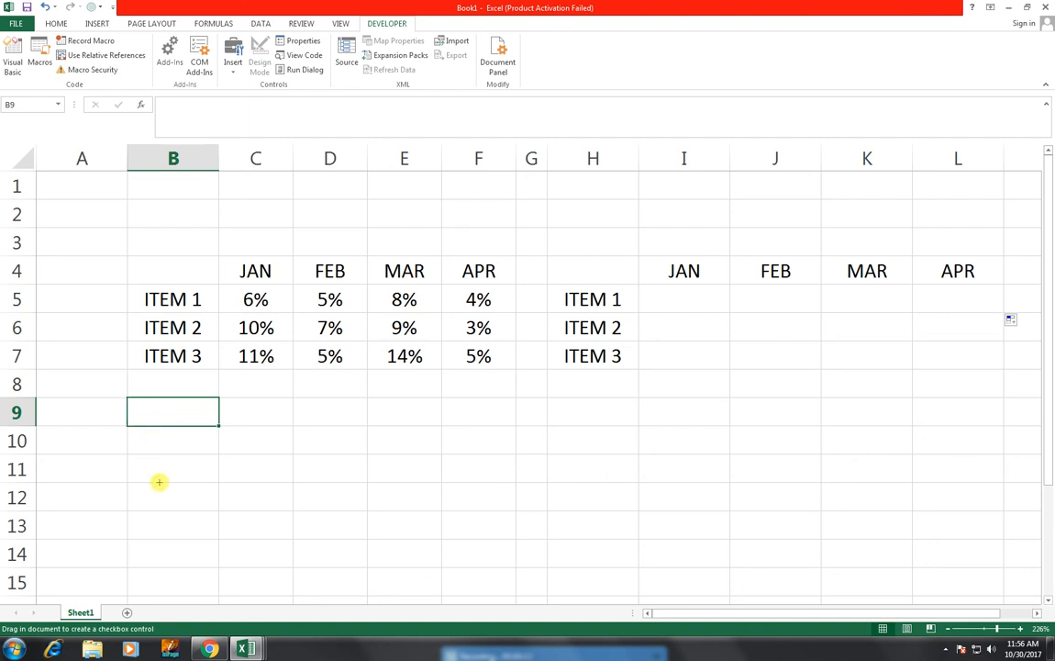
pyautogui.moveTo(200, 454); pyautogui.dragTo(361, 471)
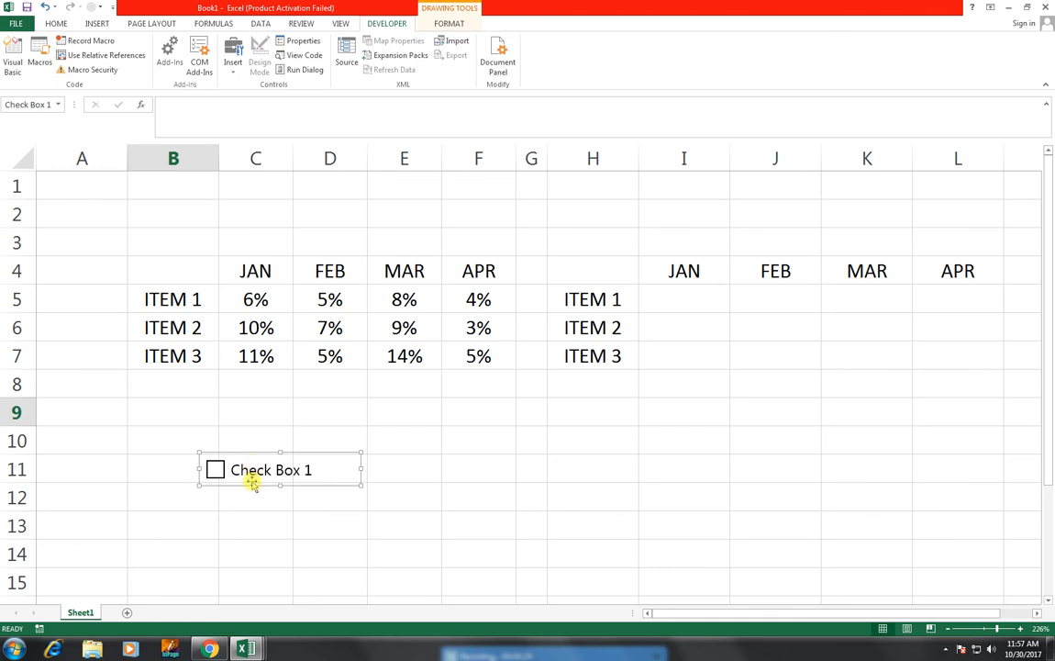
pyautogui.moveTo(253, 487); pyautogui.dragTo(516, 490)
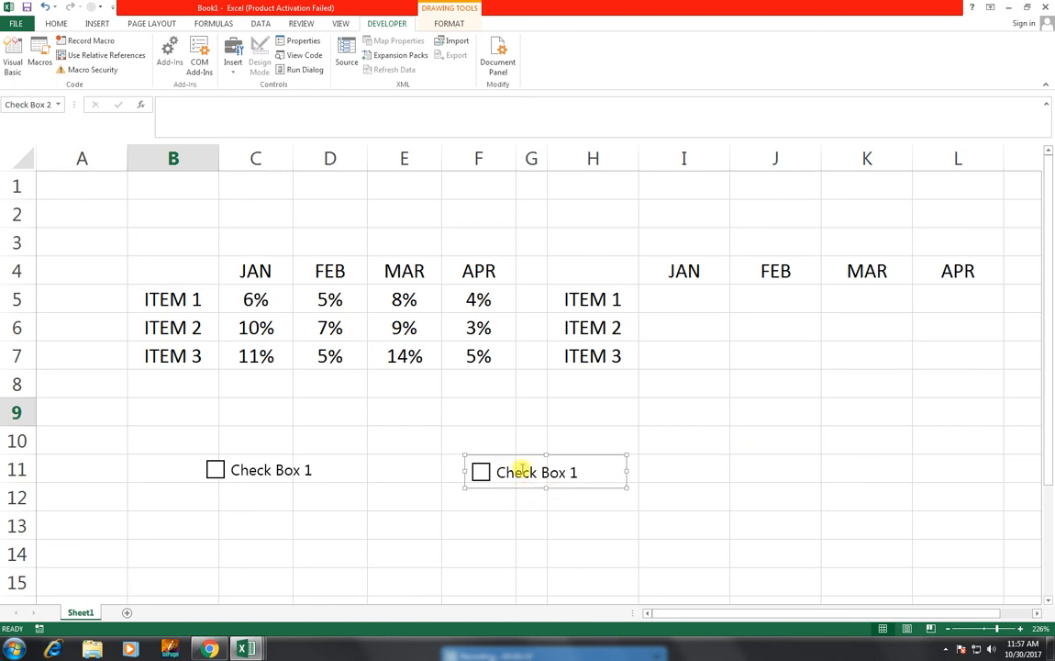
pyautogui.moveTo(511, 490); pyautogui.dragTo(838, 488)
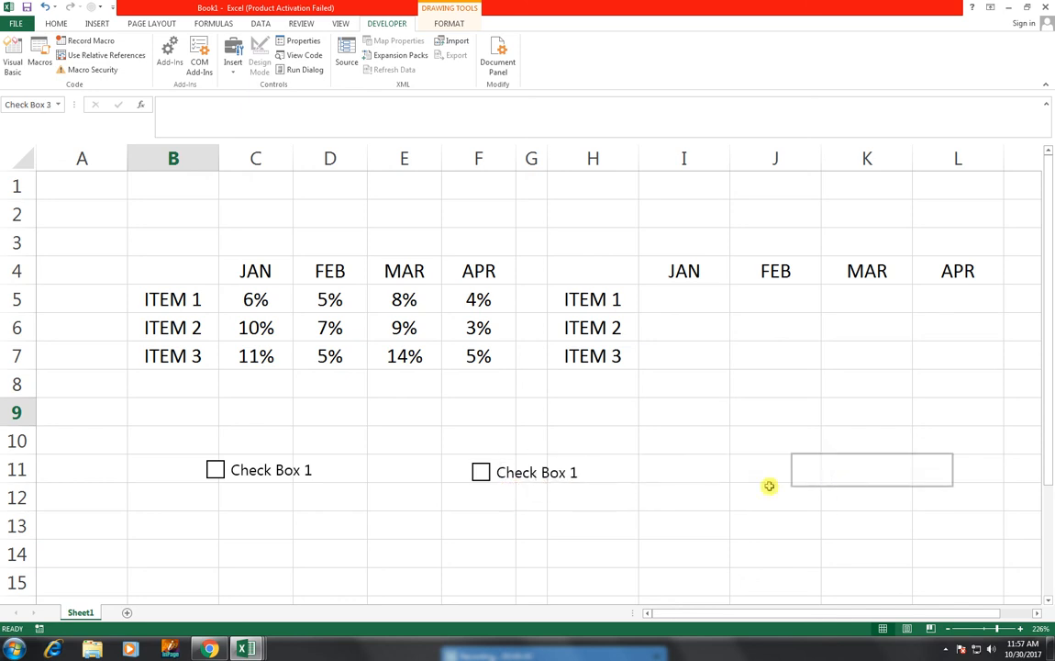
# Step: Change the label of the middle check box in row 11 to "Check Box 2"
pyautogui.rightClick(576, 474)
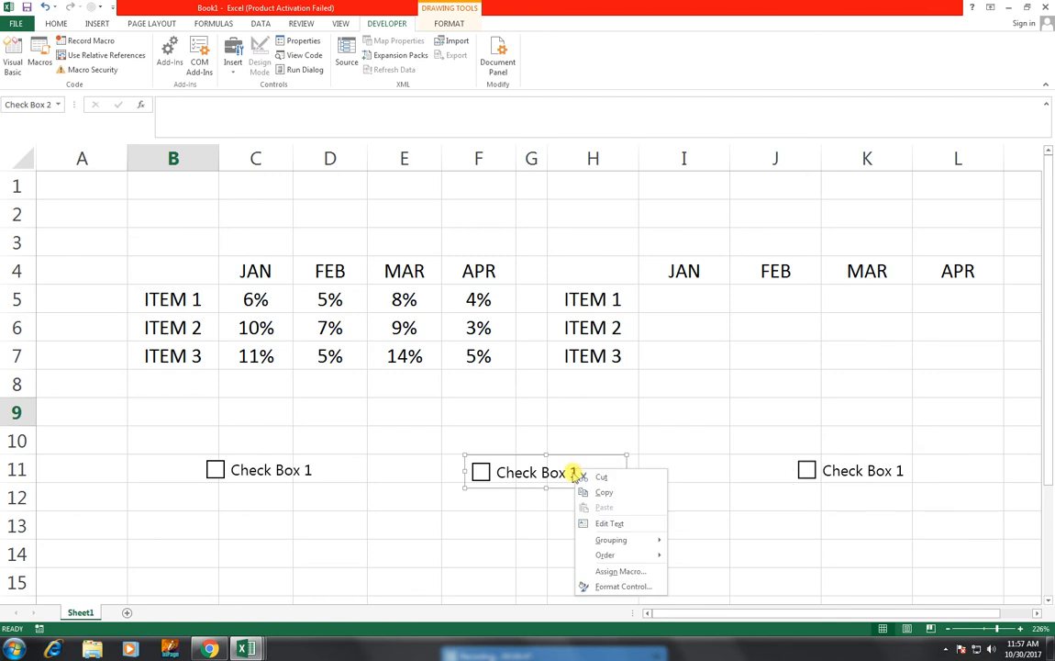
pyautogui.click(592, 523)
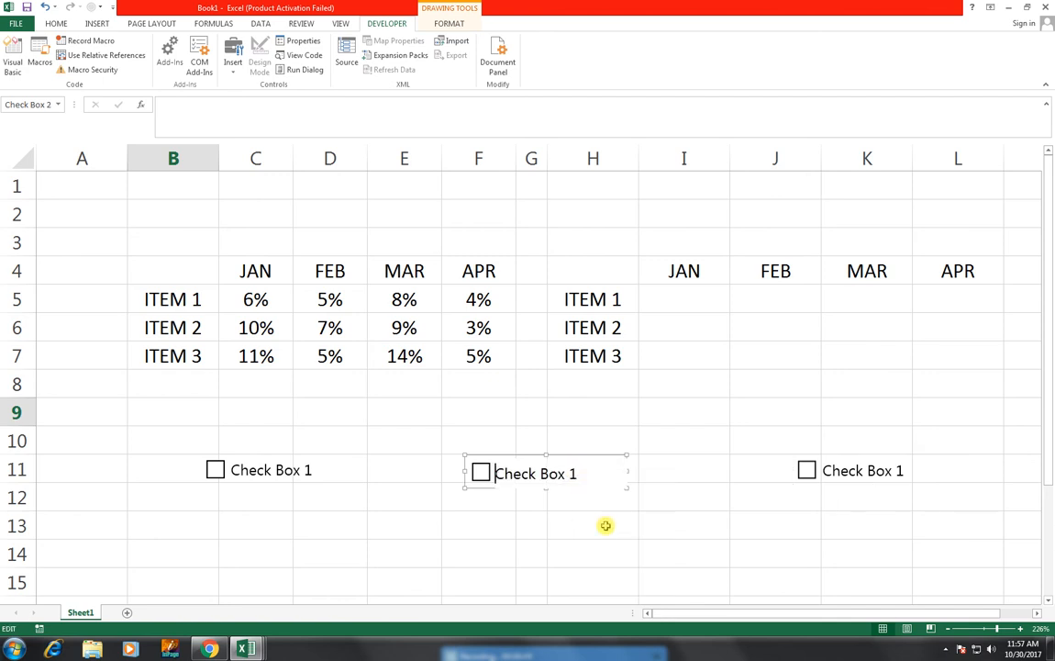
pyautogui.click(576, 474)
pyautogui.press('BackSpace')
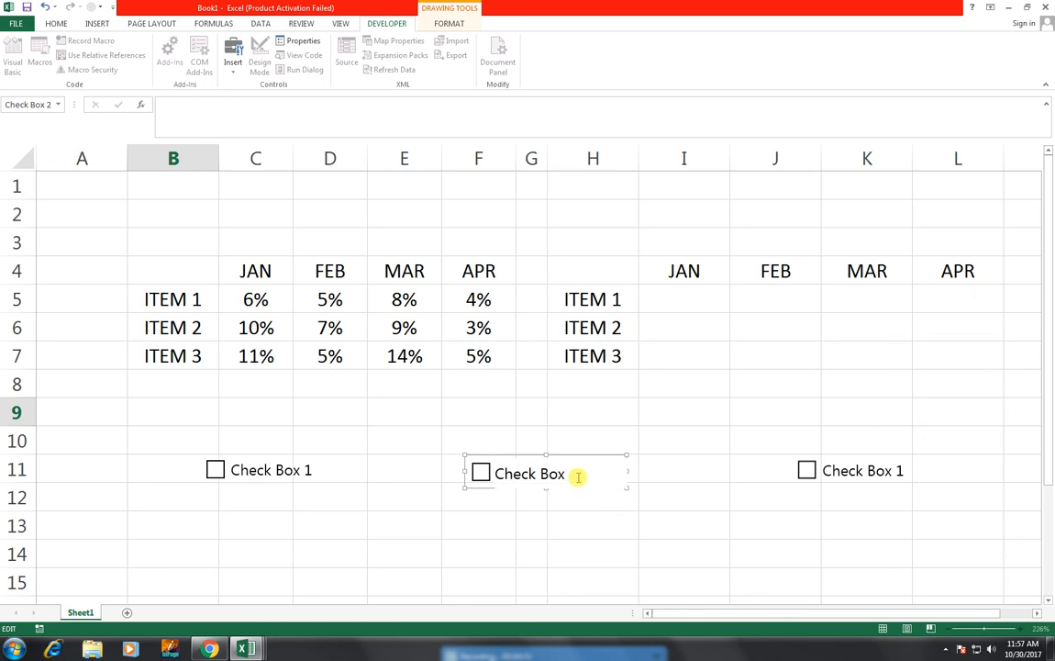
pyautogui.write('2')
pyautogui.click(302, 511)
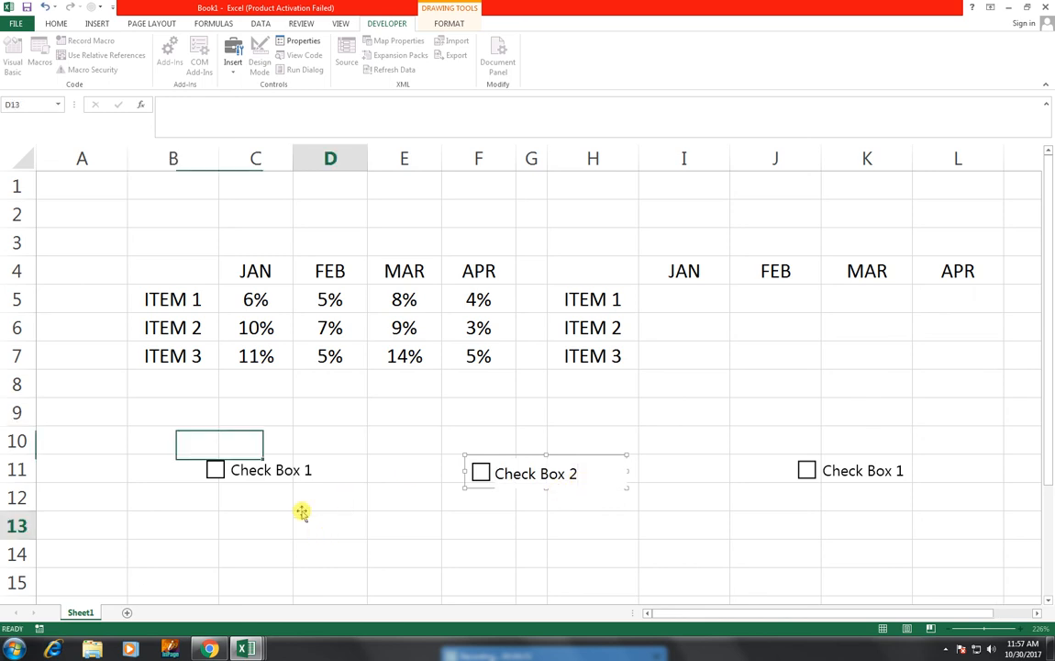
# Step: Change the label of the check box under columns J and K to "Check Box 3"
pyautogui.rightClick(277, 462)
pyautogui.click(307, 511)
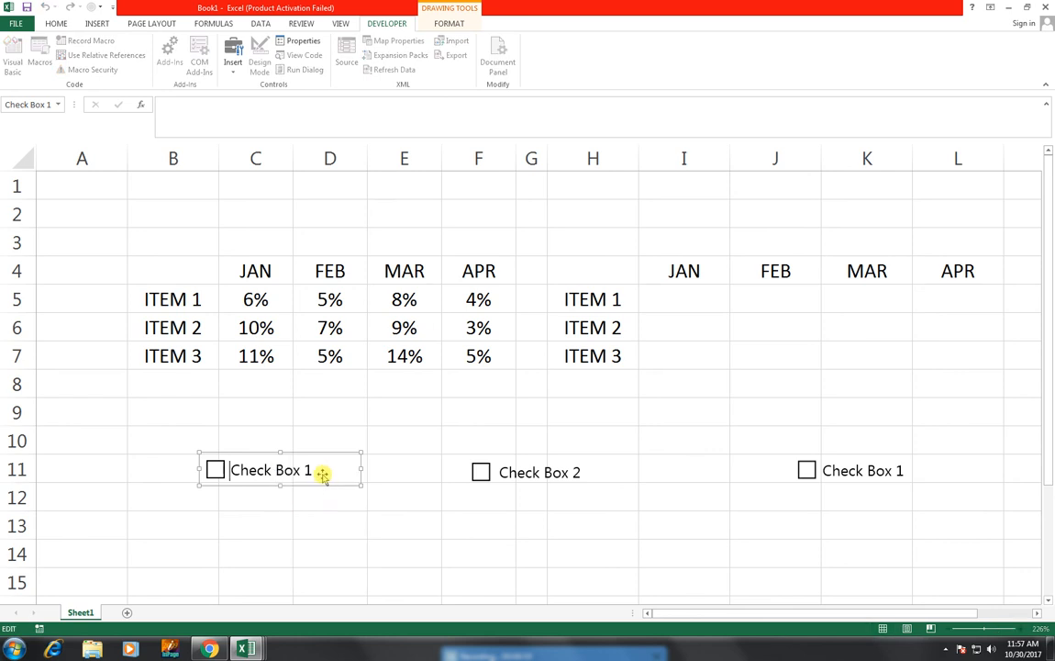
pyautogui.rightClick(873, 468)
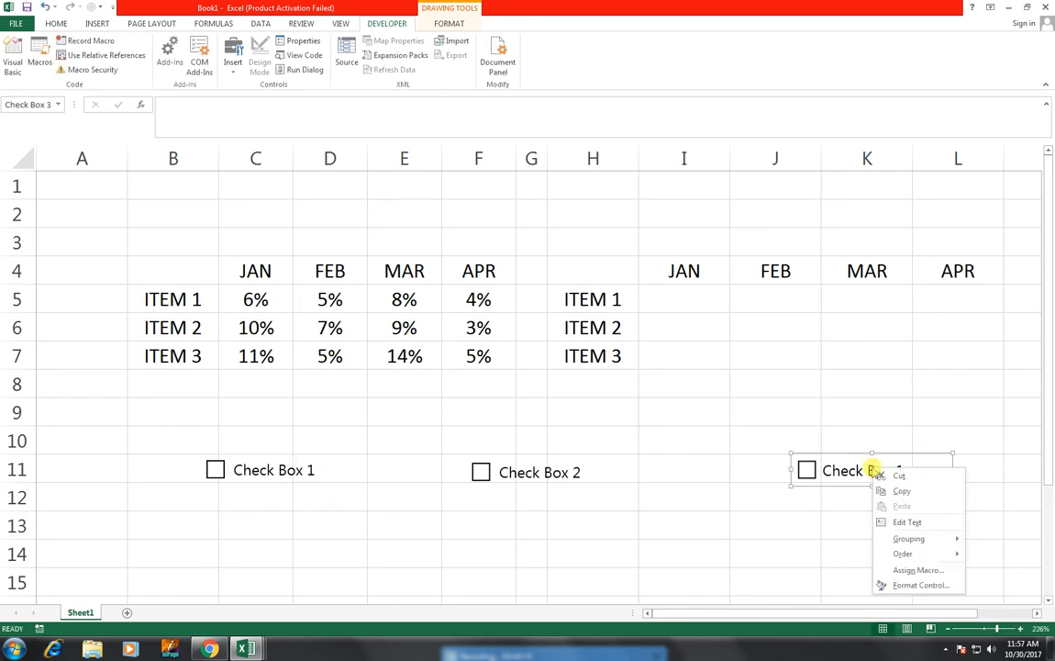
pyautogui.click(908, 522)
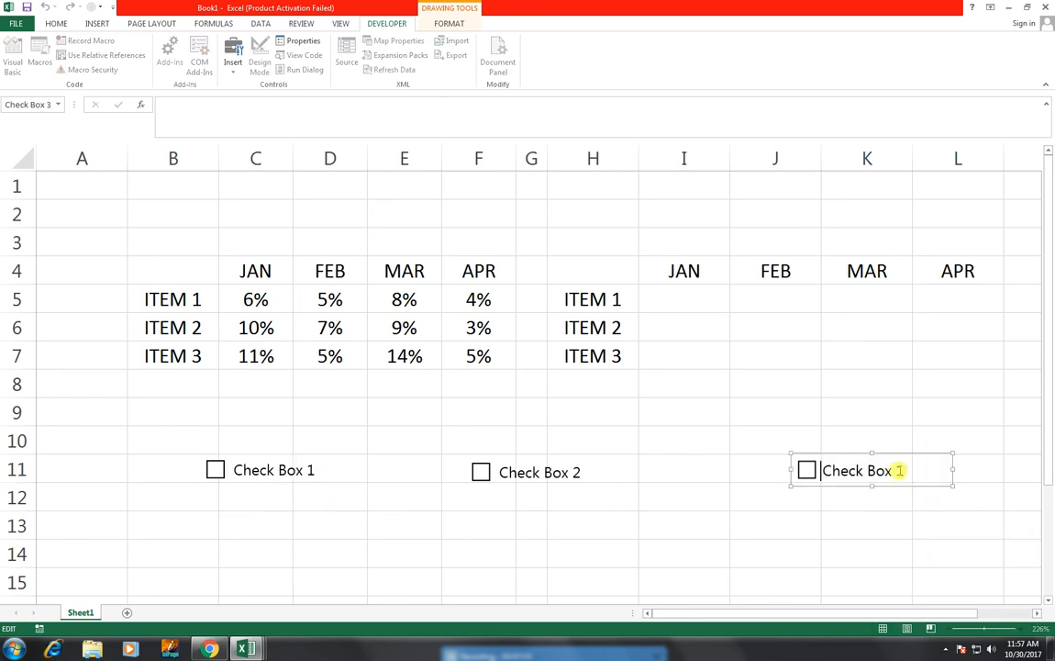
pyautogui.press('BackSpace')
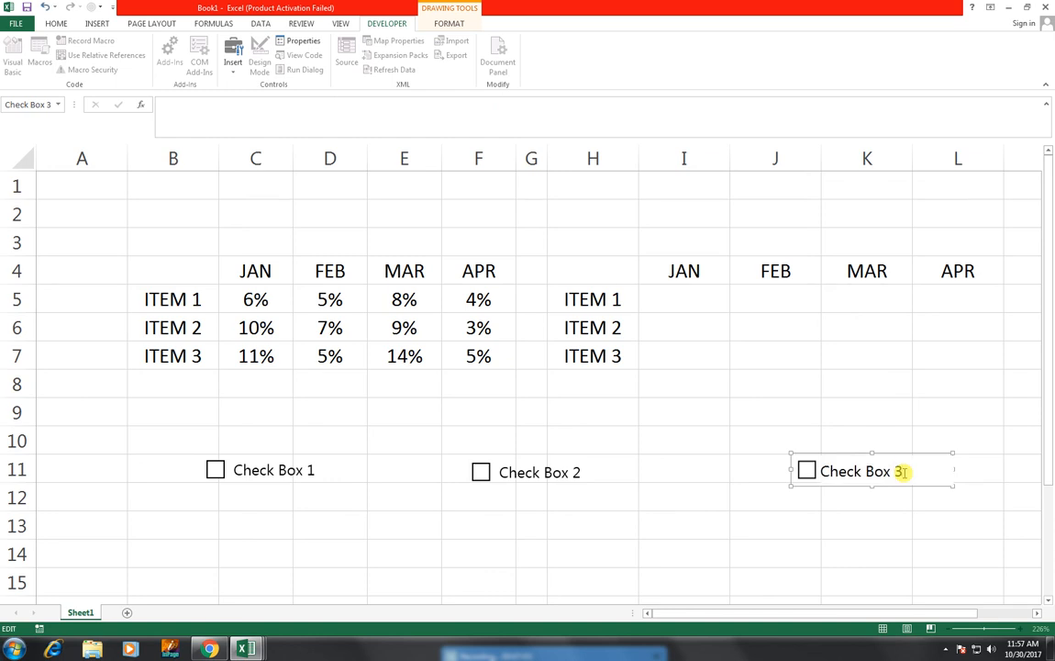
pyautogui.click(748, 508)
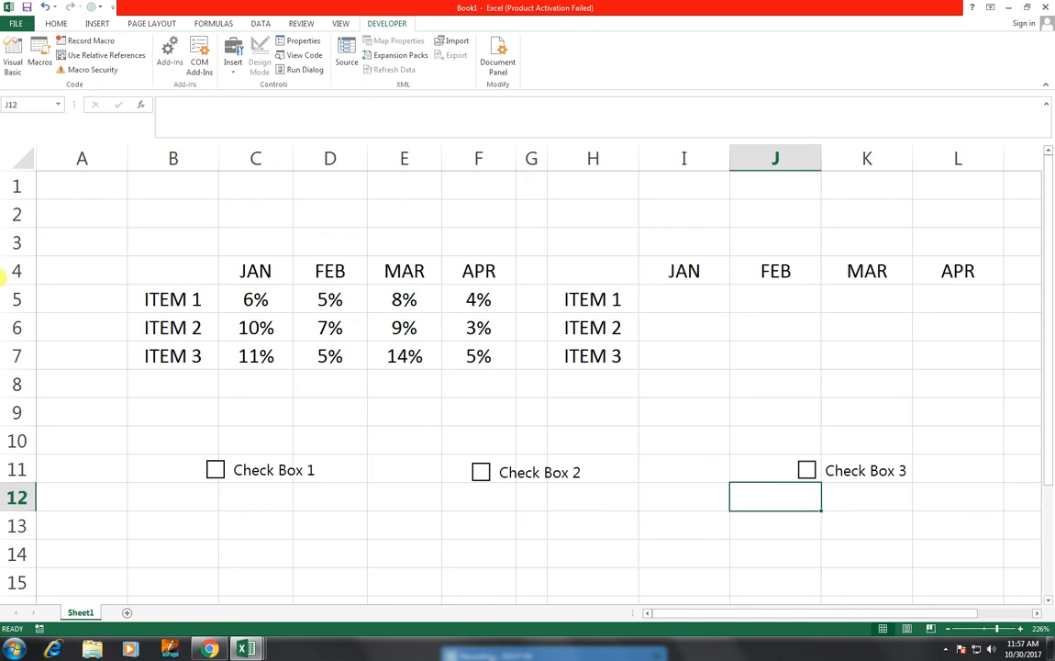
# Step: Link Check Box 1 to cell $A$5 in its control format settings, then deselect the check box
pyautogui.click(45, 295)
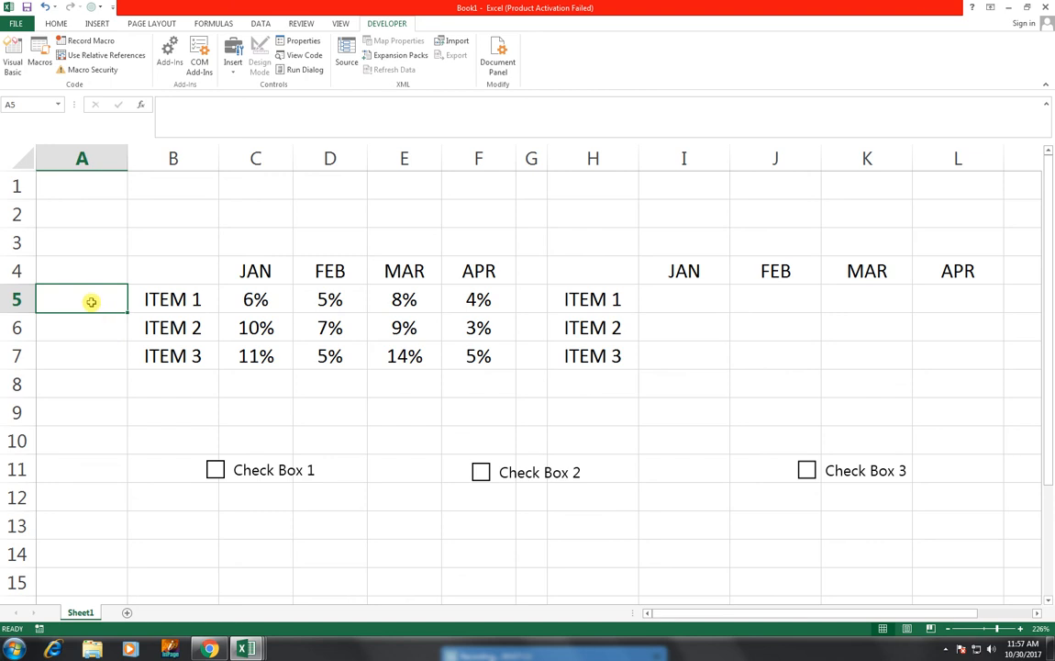
pyautogui.rightClick(246, 478)
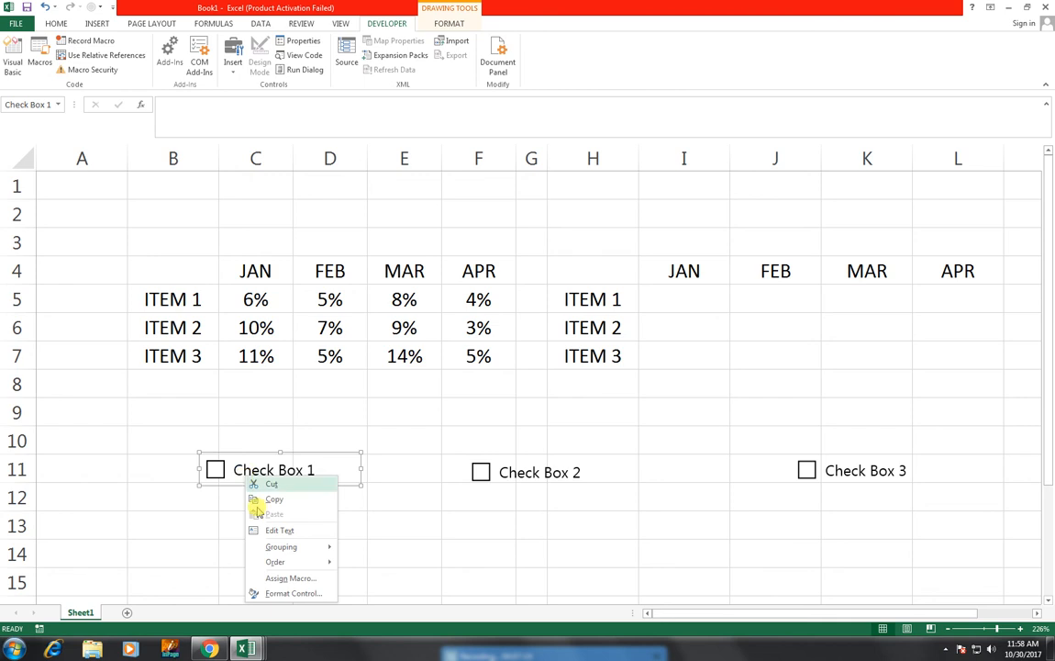
pyautogui.click(275, 592)
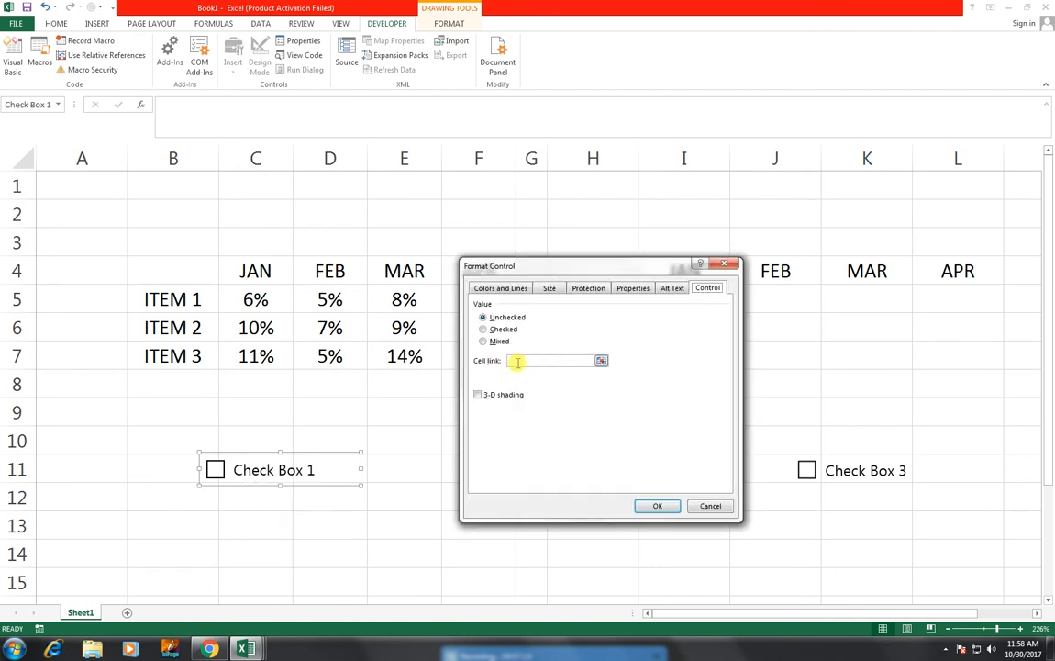
pyautogui.click(106, 299)
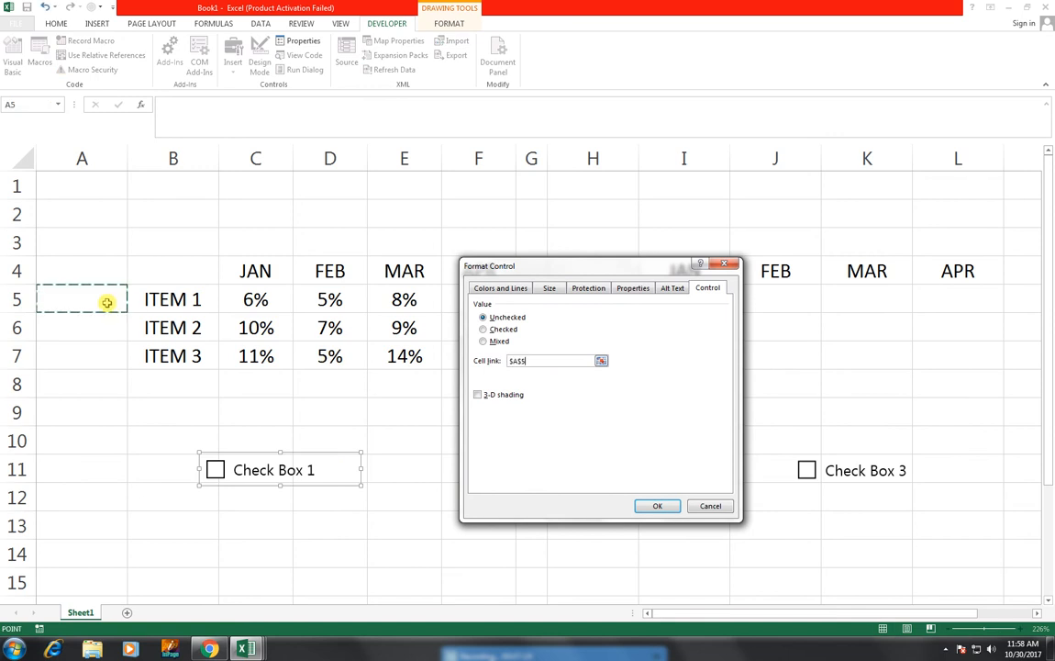
pyautogui.click(667, 505)
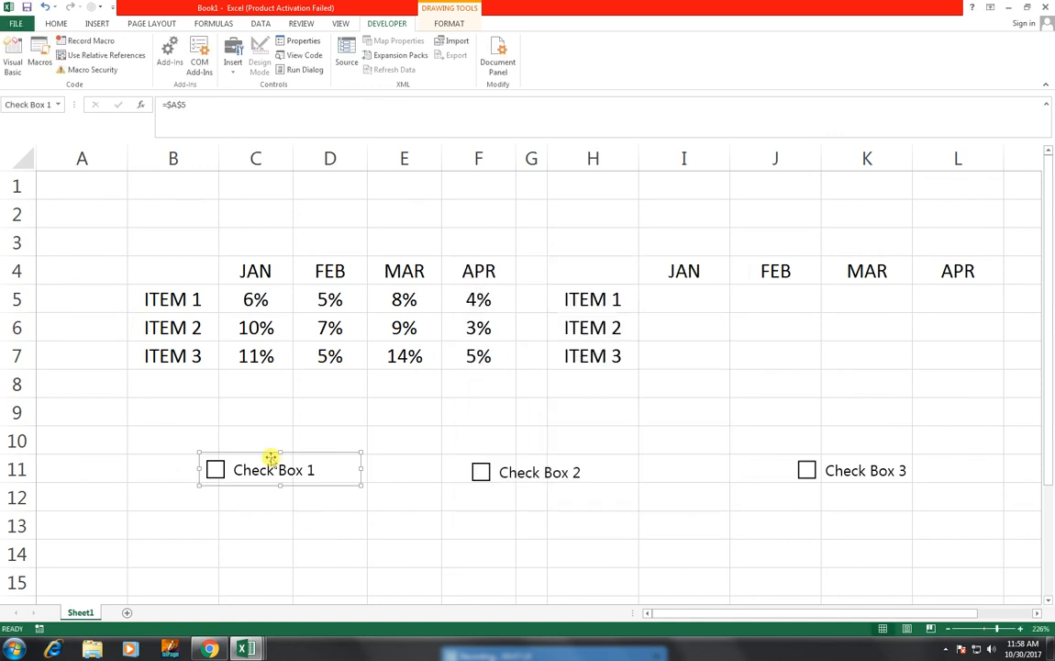
pyautogui.click(295, 522)
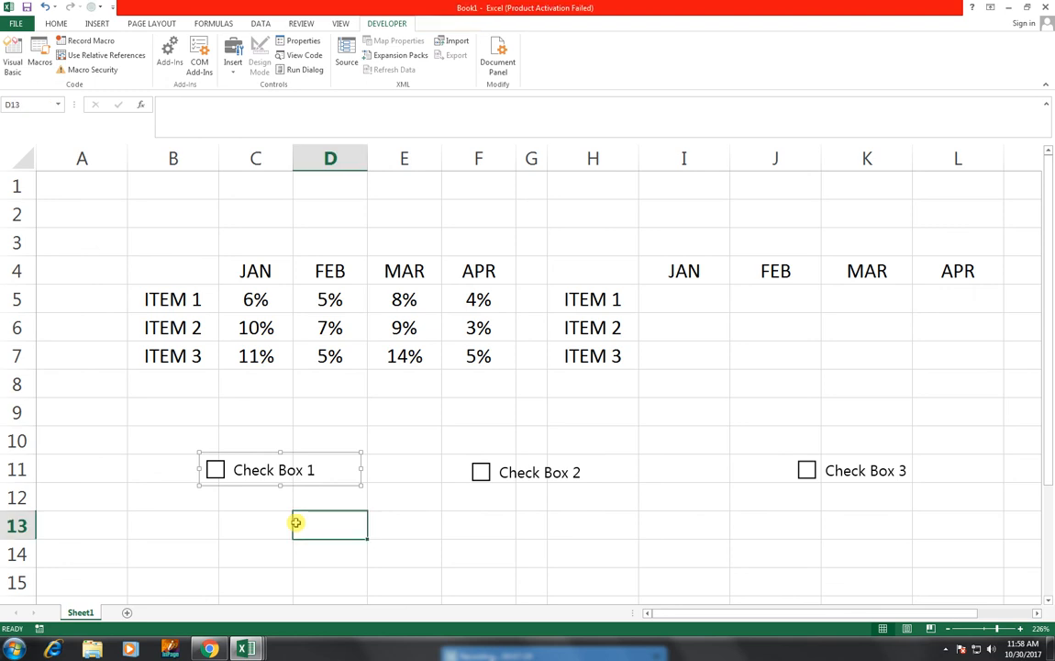
# Step: Tick Check Box 1 and check the formula behind the ITEM 1 JAN cell I5
pyautogui.click(216, 471)
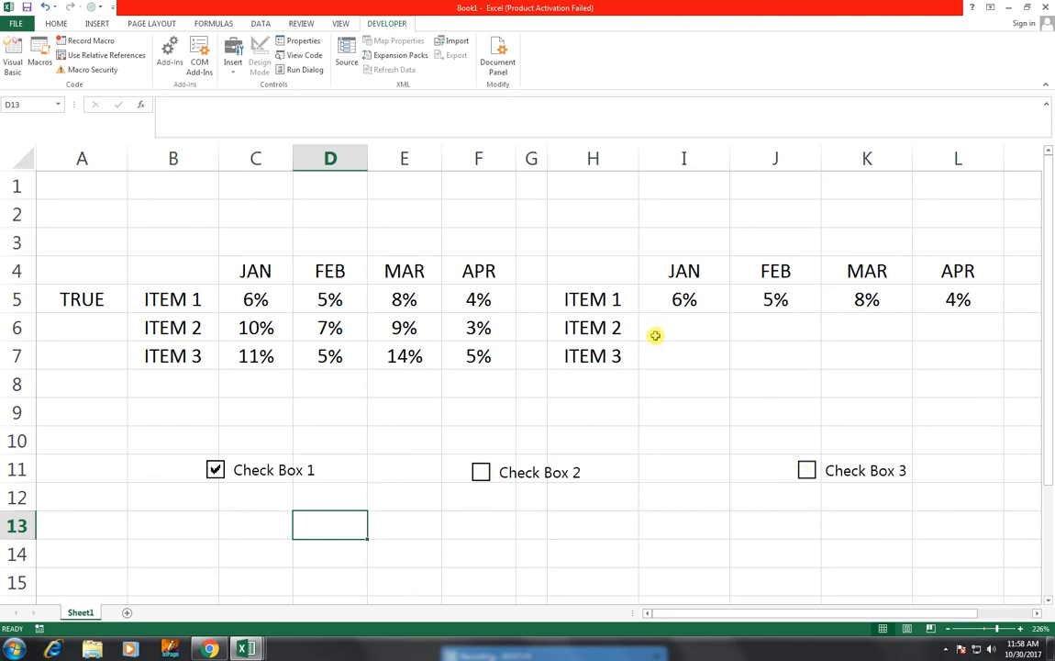
pyautogui.doubleClick(689, 303)
pyautogui.press('Escape')
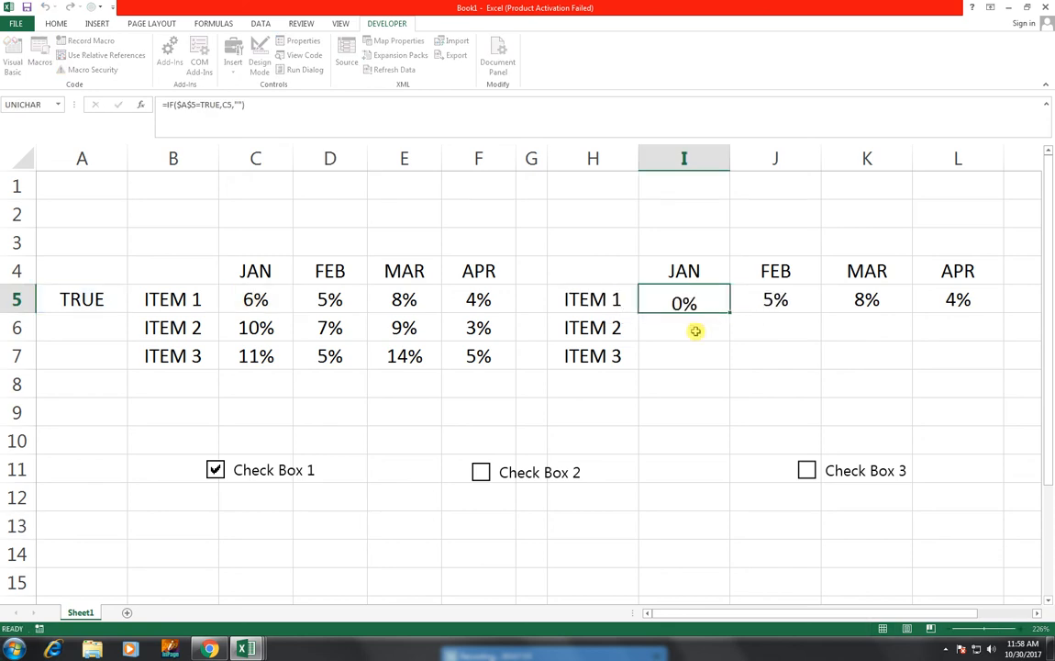
pyautogui.press('Return')
# Step: Copy the formula text =IF($A$5=TRUE,C5,"") from I5 and paste it into I6
pyautogui.click(702, 303)
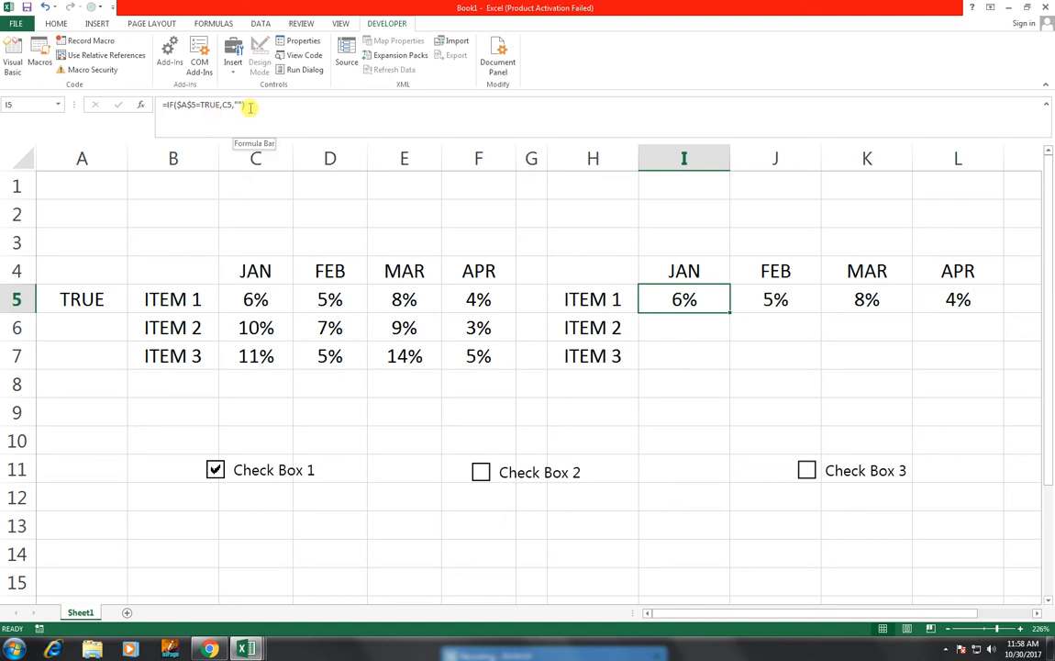
pyautogui.moveTo(283, 106); pyautogui.dragTo(158, 104)
pyautogui.hotkey('ctrl', 'c')
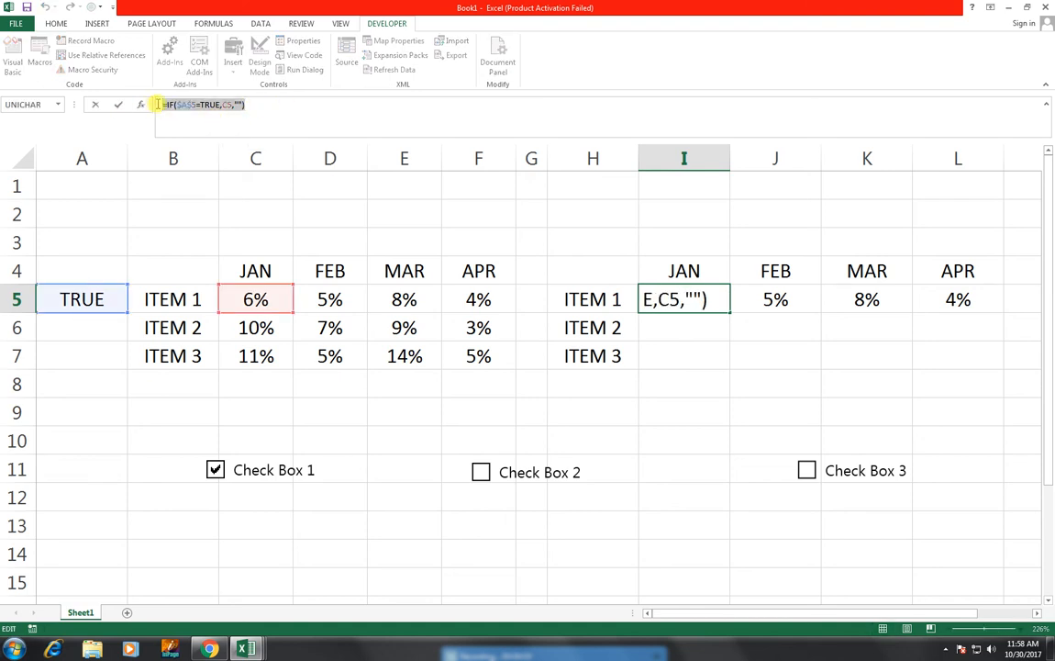
pyautogui.press('Return')
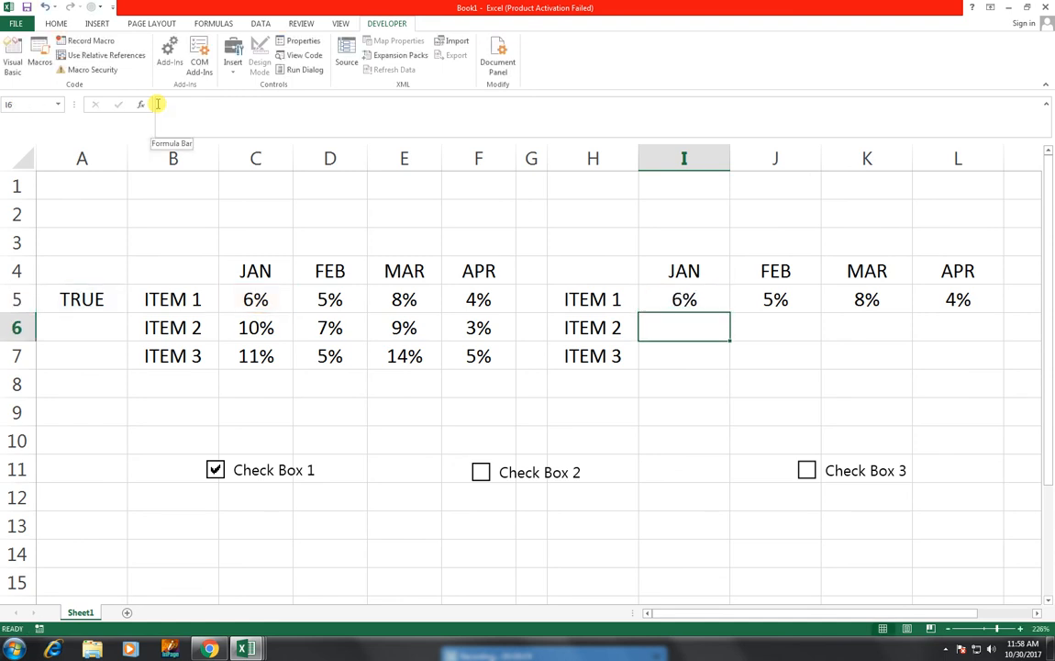
pyautogui.hotkey('ctrl', 'v')
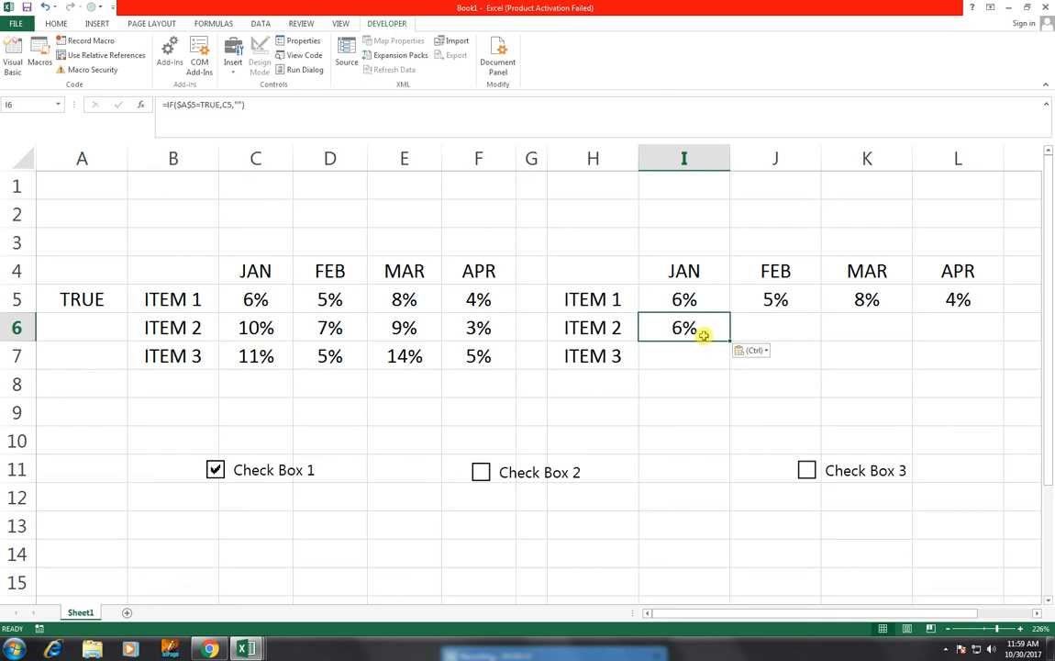
# Step: Change the formula in I6 to =IF($A$6=TRUE,C6,"") and fill it across to L6
pyautogui.click(194, 104)
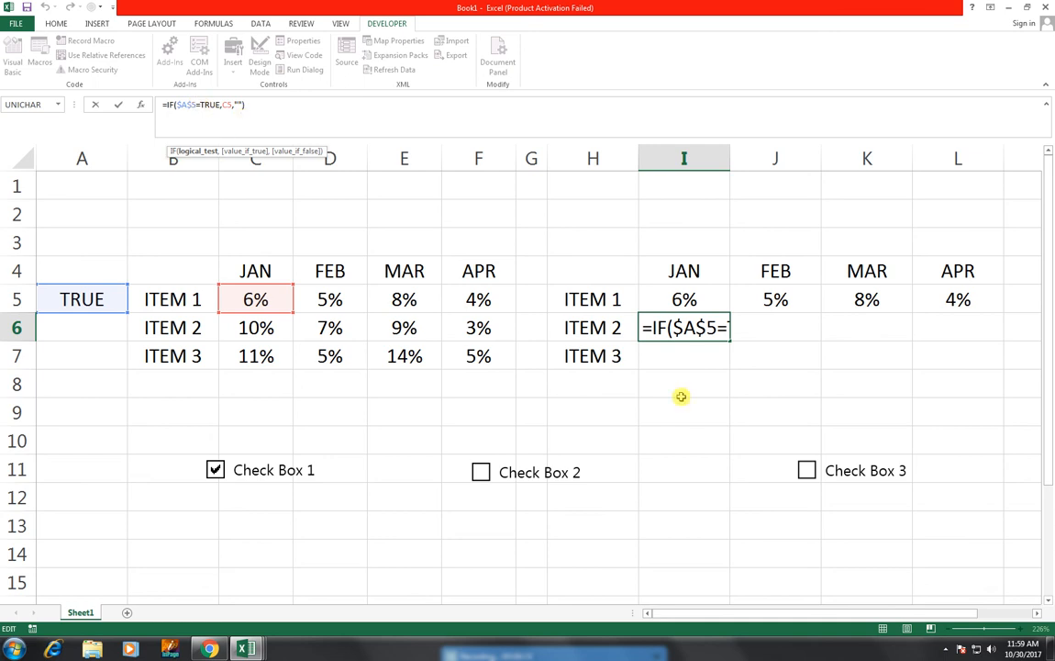
pyautogui.press('BackSpace')
pyautogui.write('6')
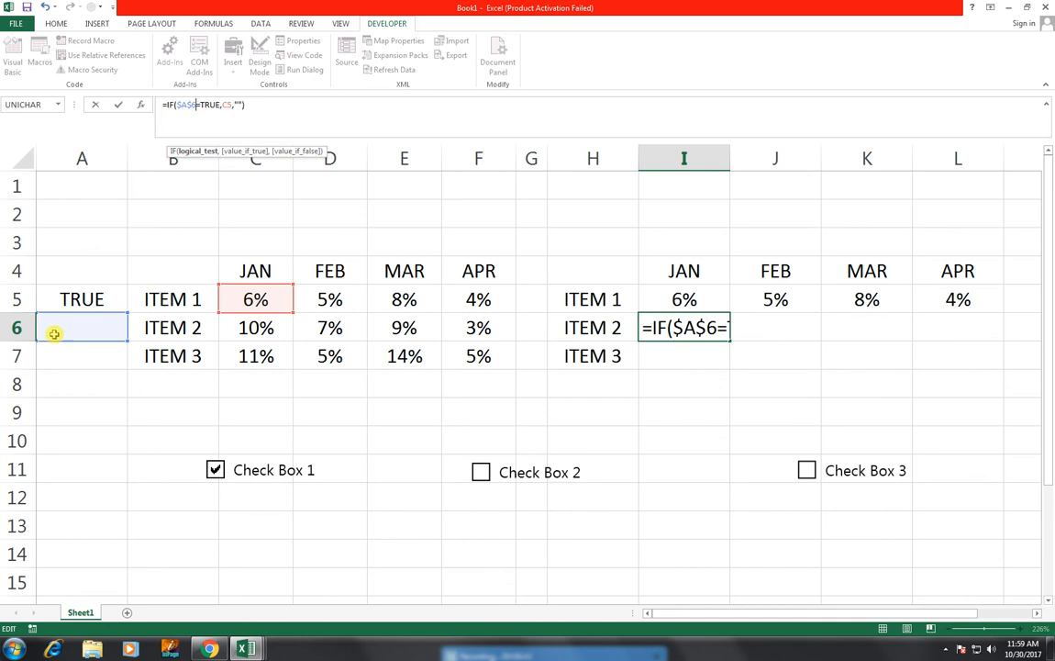
pyautogui.click(232, 103)
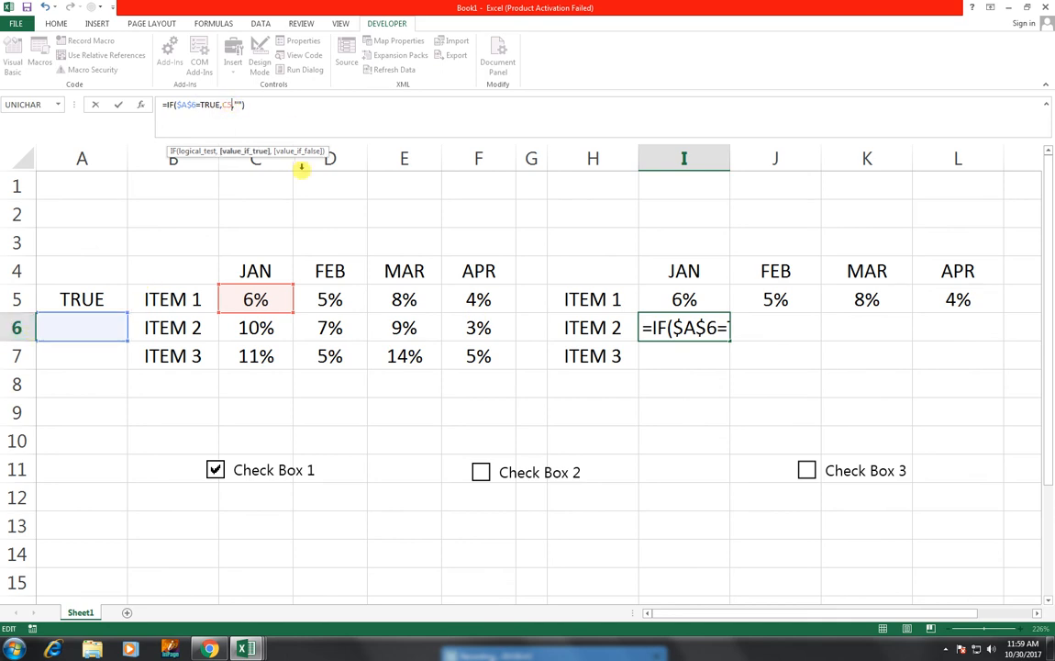
pyautogui.press('BackSpace')
pyautogui.write('6')
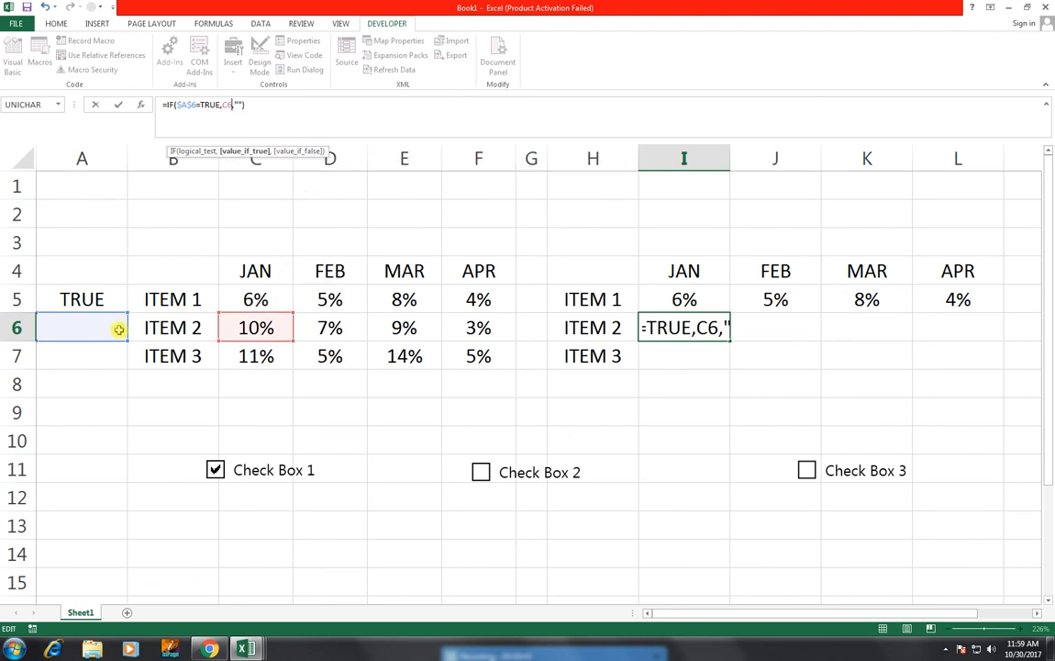
pyautogui.press('Return')
pyautogui.press('Up')
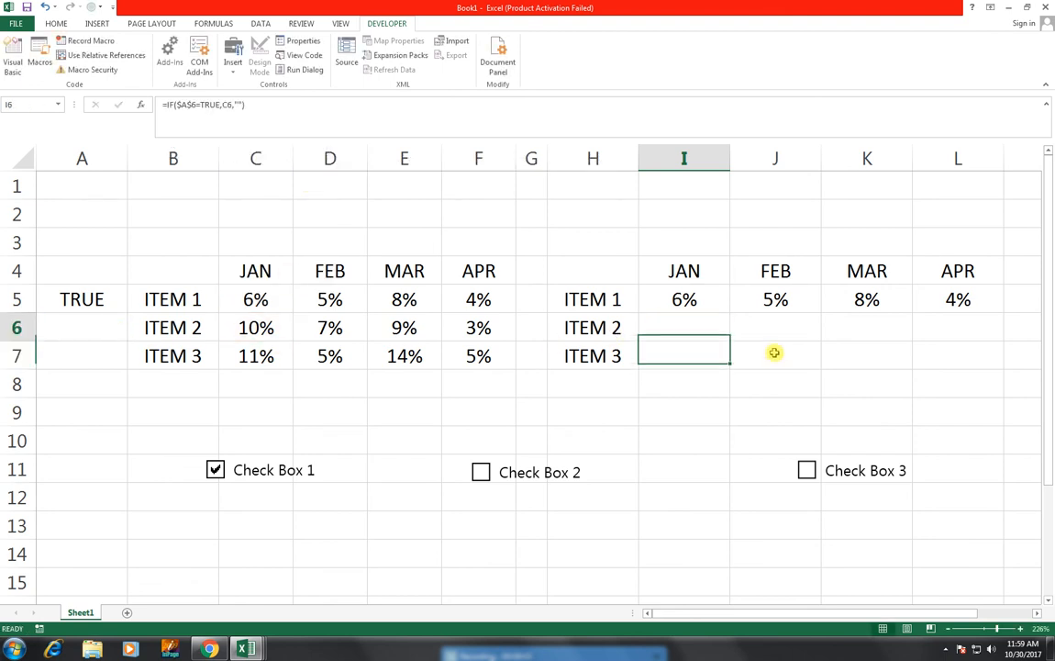
pyautogui.moveTo(728, 345); pyautogui.dragTo(1004, 333)
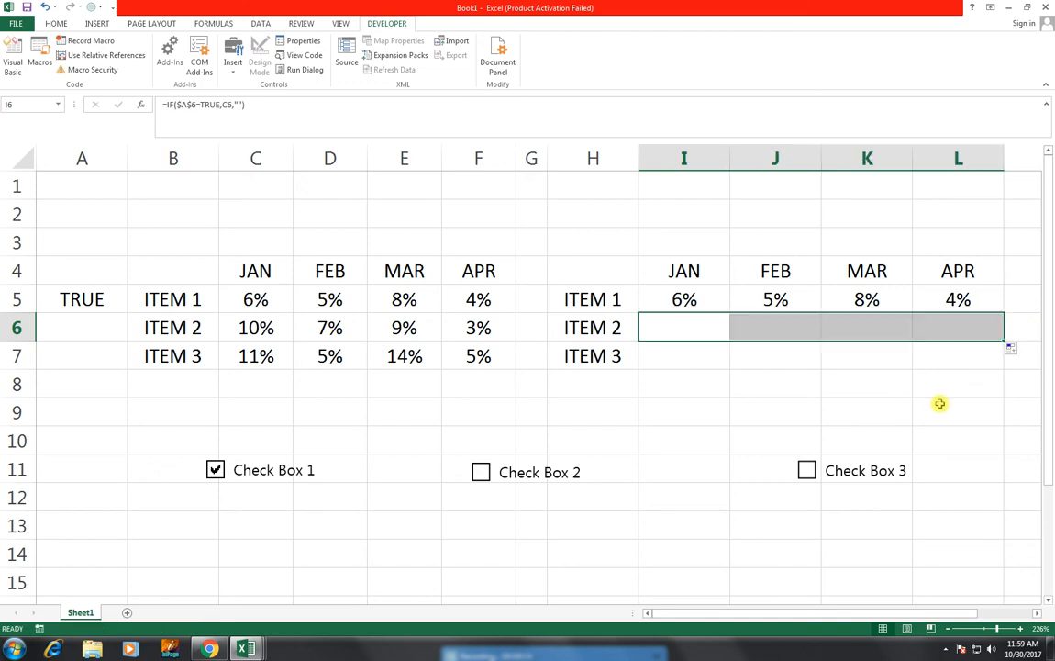
# Step: Link Check Box 2 to cell $A$6 in its control format settings, then tick it
pyautogui.rightClick(478, 473)
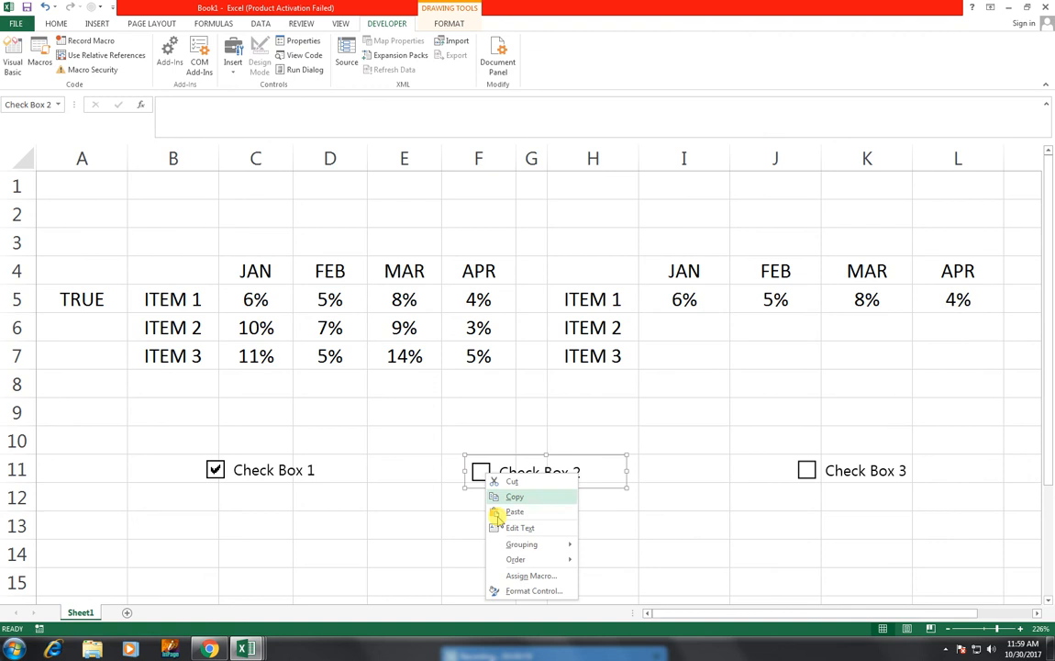
pyautogui.click(503, 591)
pyautogui.click(516, 361)
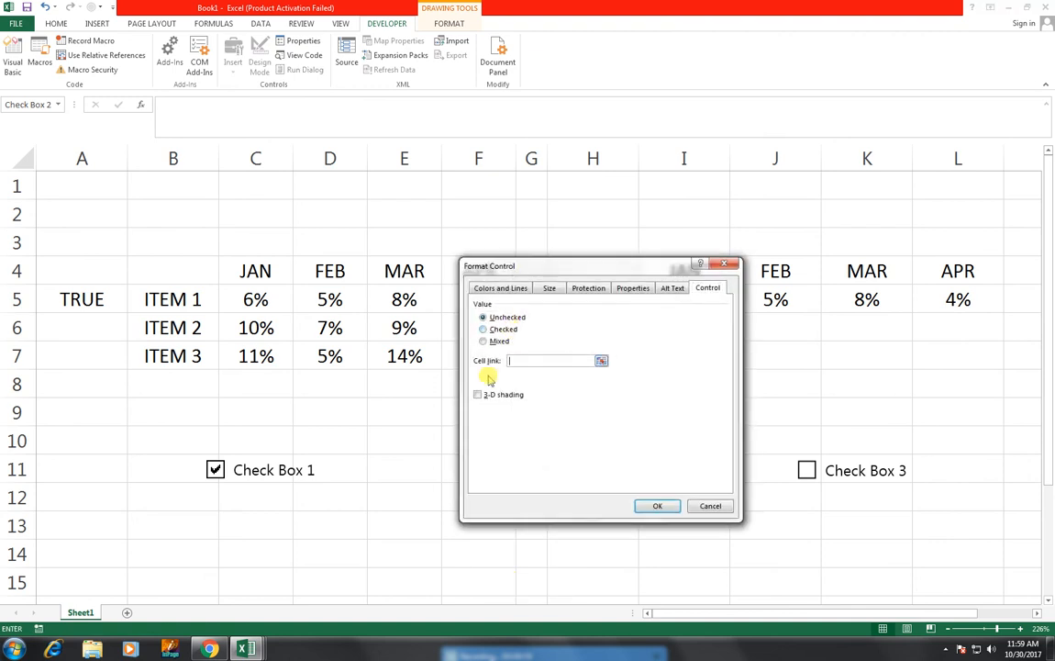
pyautogui.click(651, 506)
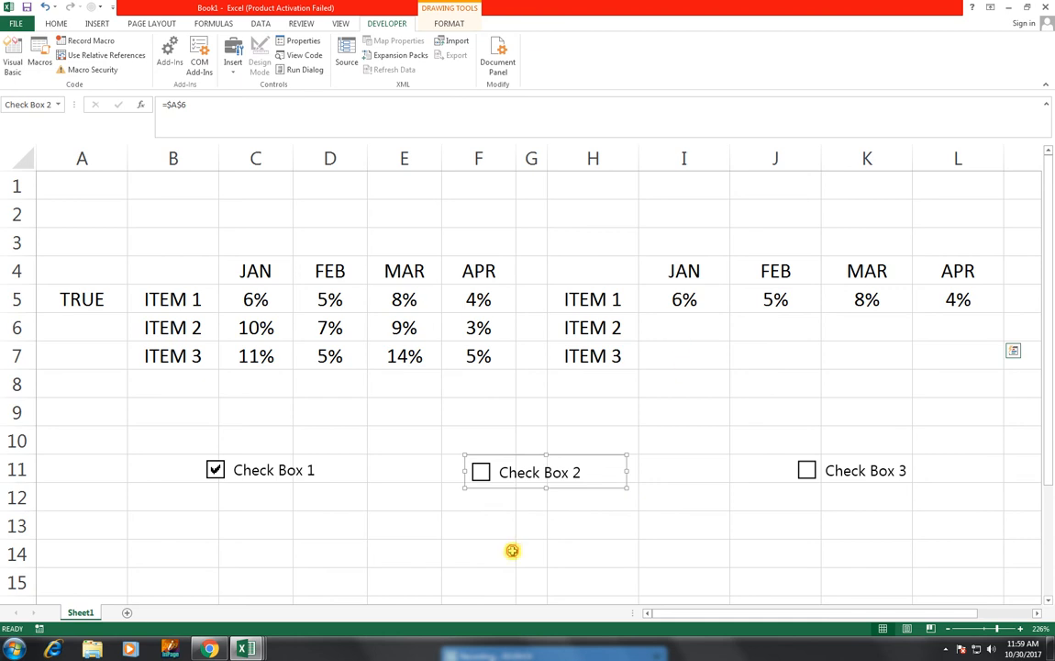
pyautogui.click(510, 552)
pyautogui.click(481, 472)
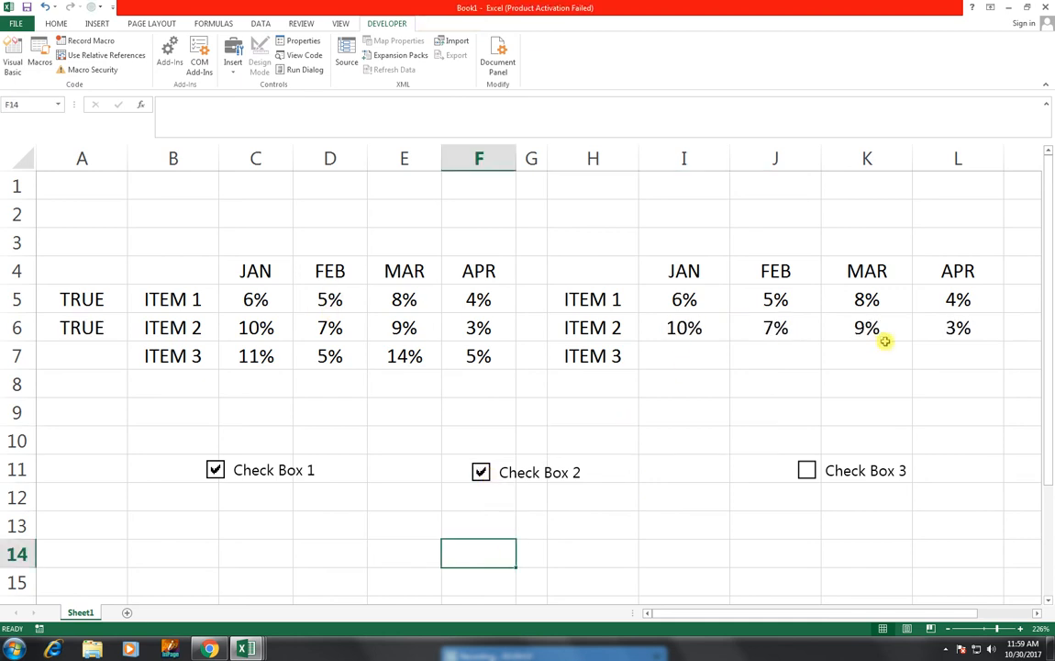
# Step: Paste the copied IF formula into I7 and change it to =IF($A$7=TRUE,C7,"")
pyautogui.click(646, 323)
pyautogui.click(658, 362)
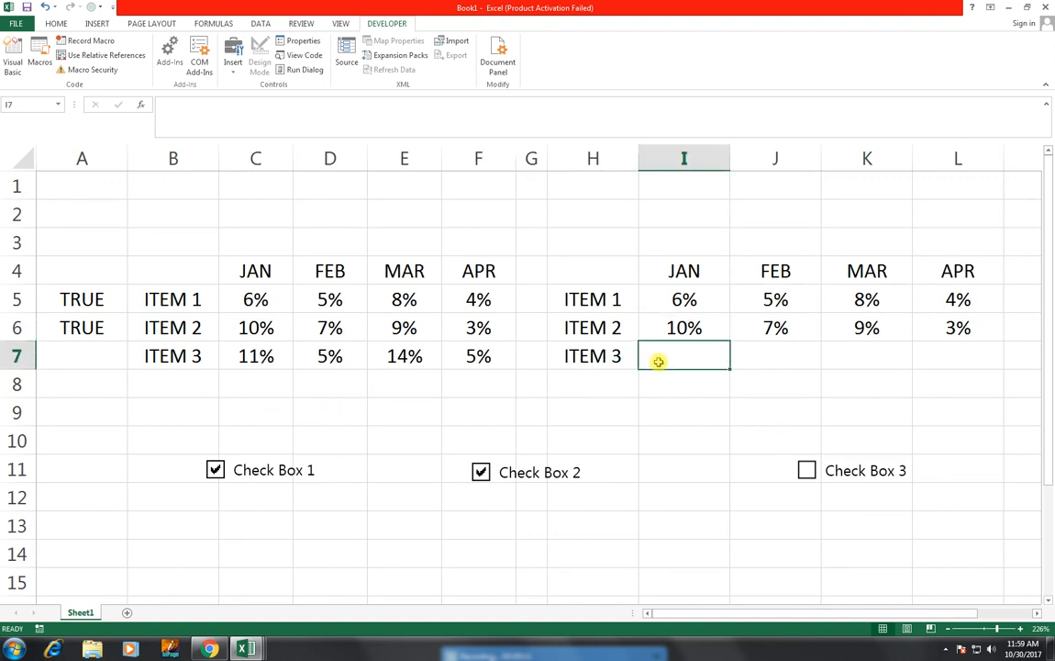
pyautogui.hotkey('ctrl', 'v')
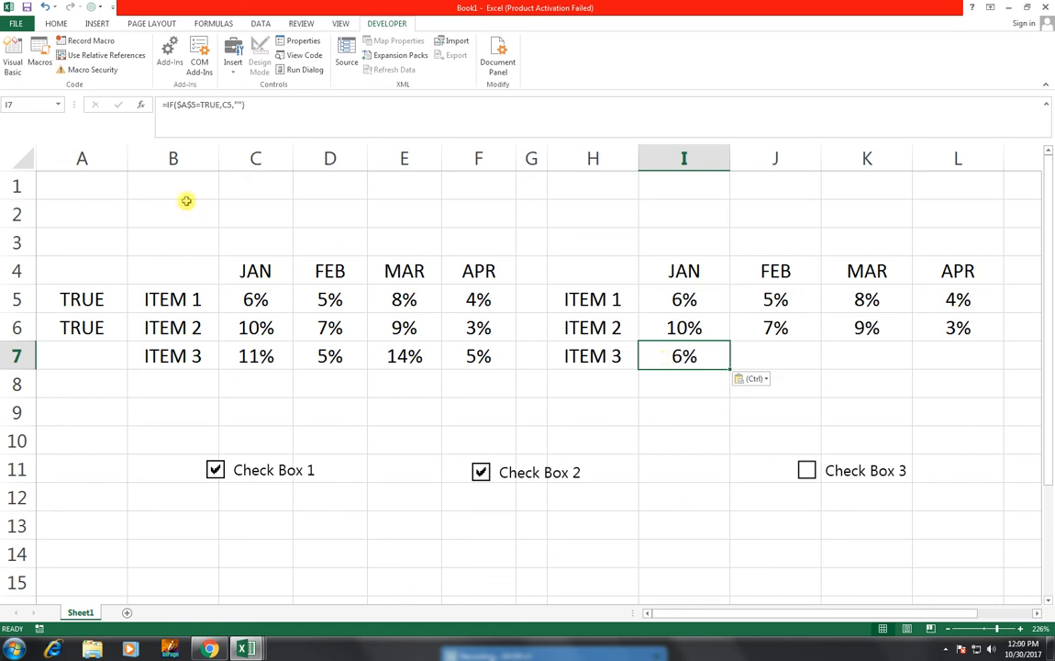
pyautogui.click(195, 103)
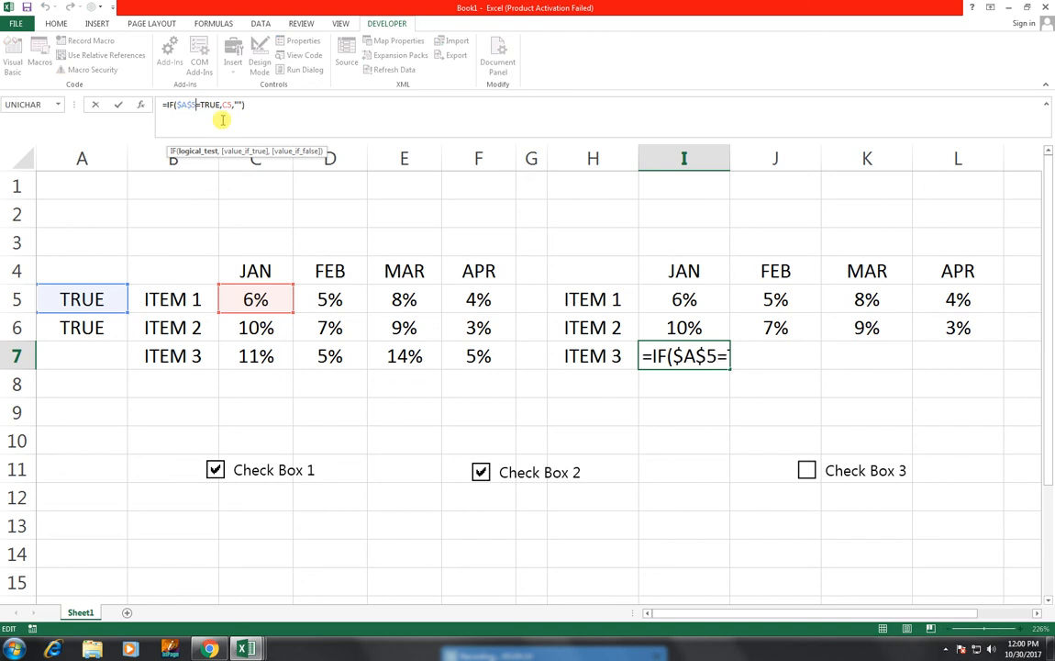
pyautogui.press('BackSpace')
pyautogui.write('7')
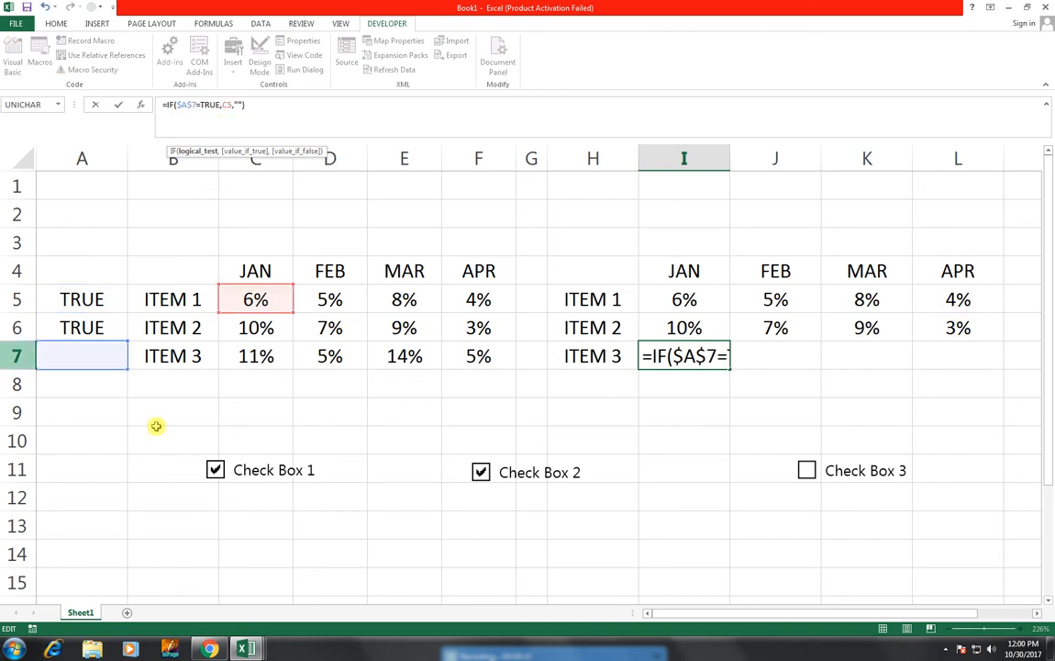
pyautogui.doubleClick(230, 105)
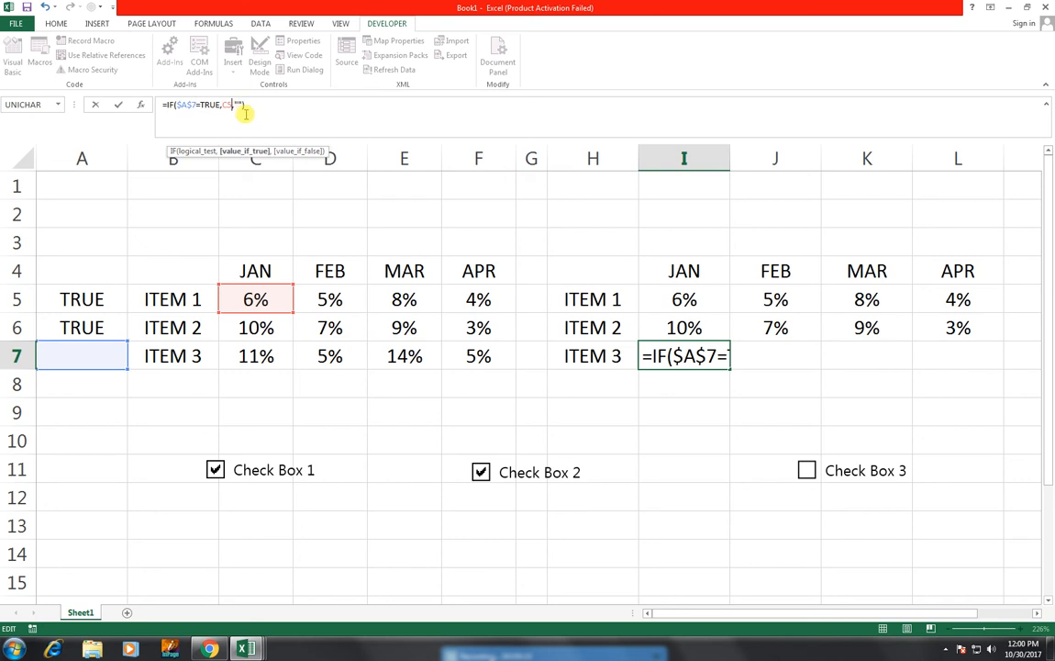
pyautogui.press('BackSpace')
pyautogui.write('7')
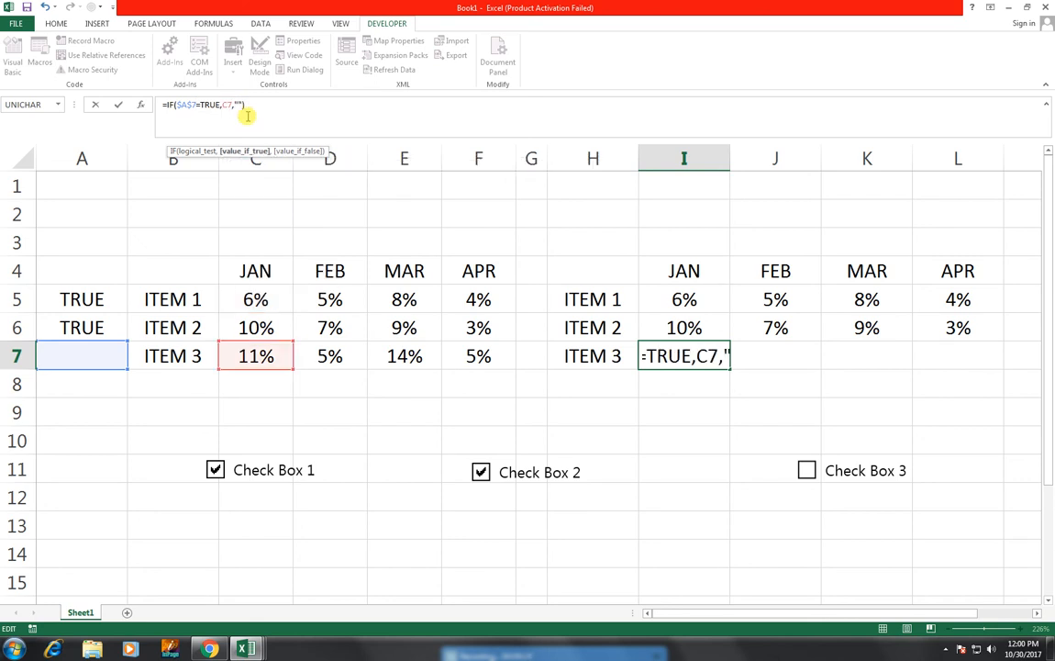
pyautogui.press('Return')
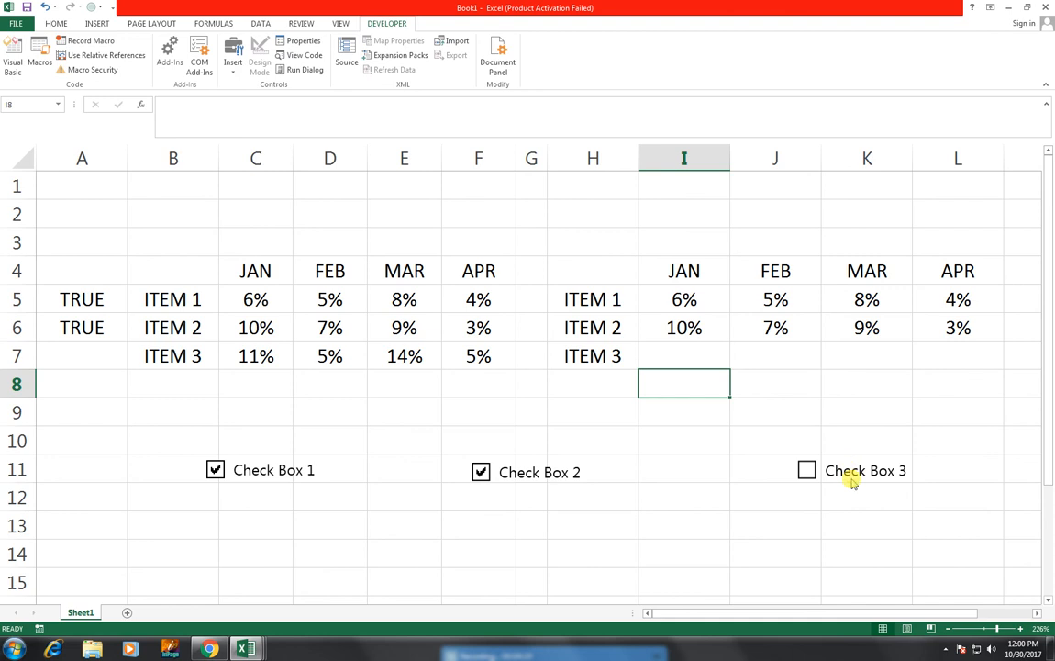
# Step: Link Check Box 3 to cell $A$7 in its control format settings, then deselect the check box
pyautogui.rightClick(851, 484)
pyautogui.click(863, 595)
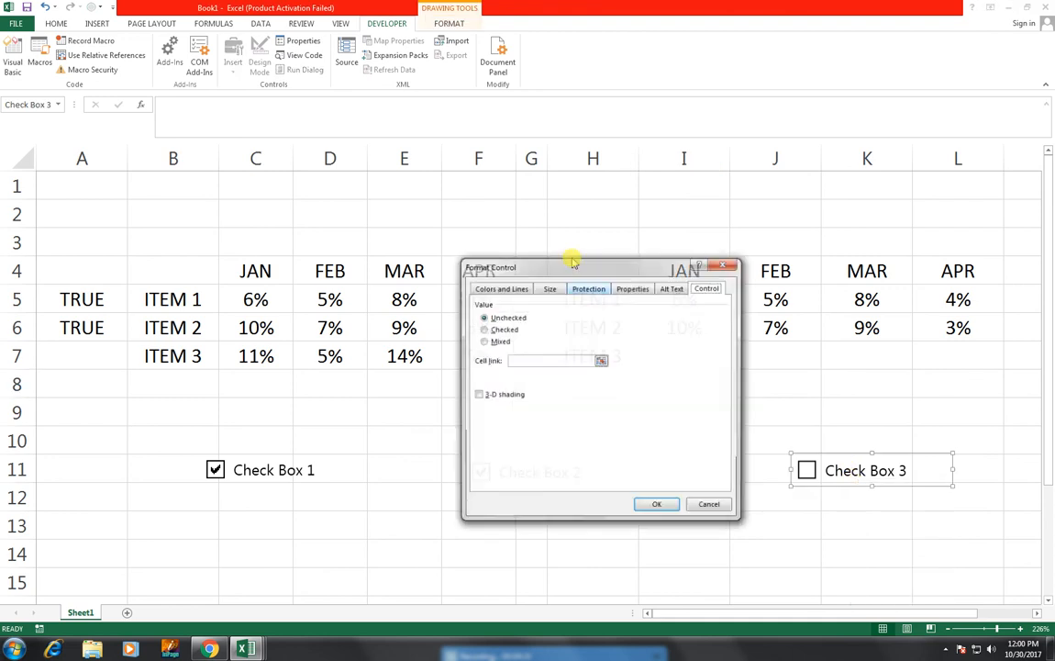
pyautogui.click(513, 361)
pyautogui.click(83, 354)
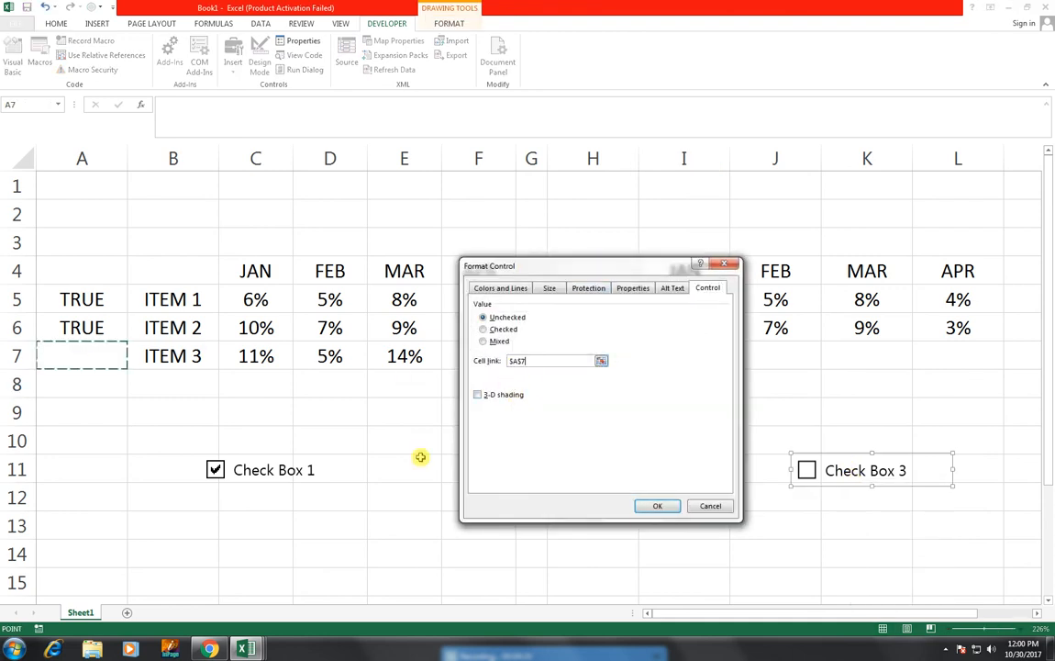
pyautogui.click(643, 507)
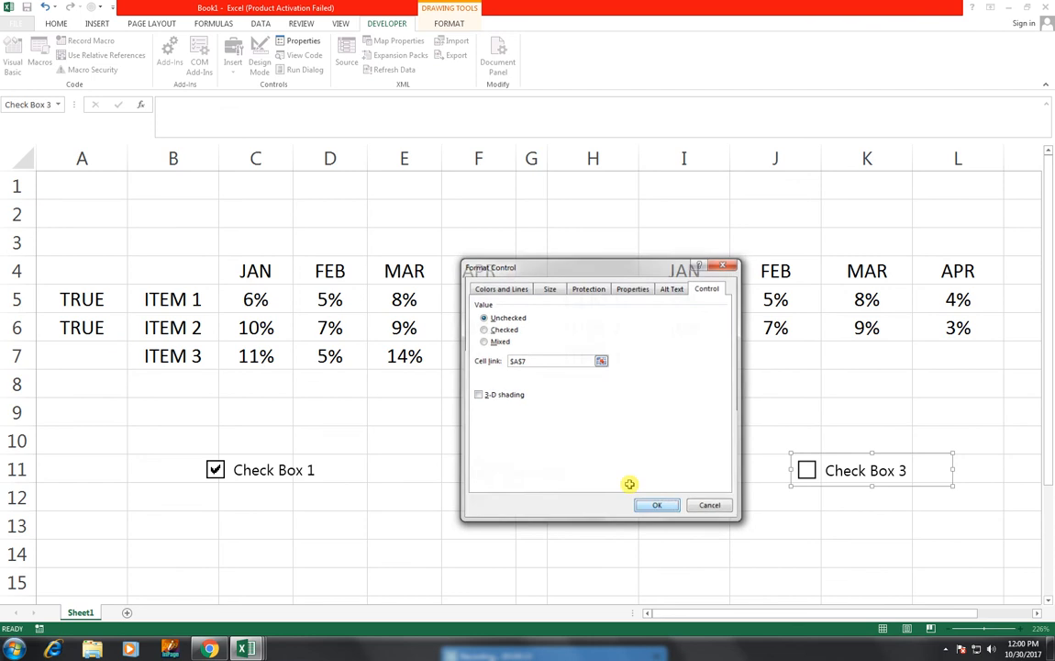
pyautogui.click(772, 491)
# Step: Tick Check Box 3 and fill the formula in I7 across to L7
pyautogui.click(807, 471)
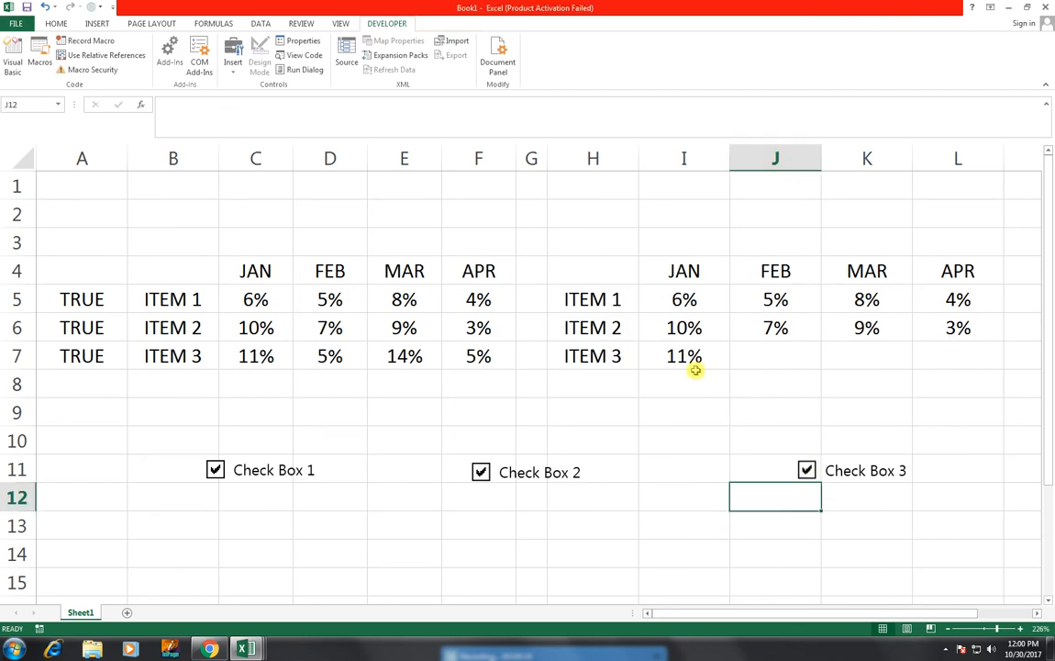
pyautogui.click(695, 363)
pyautogui.moveTo(731, 370); pyautogui.dragTo(981, 370)
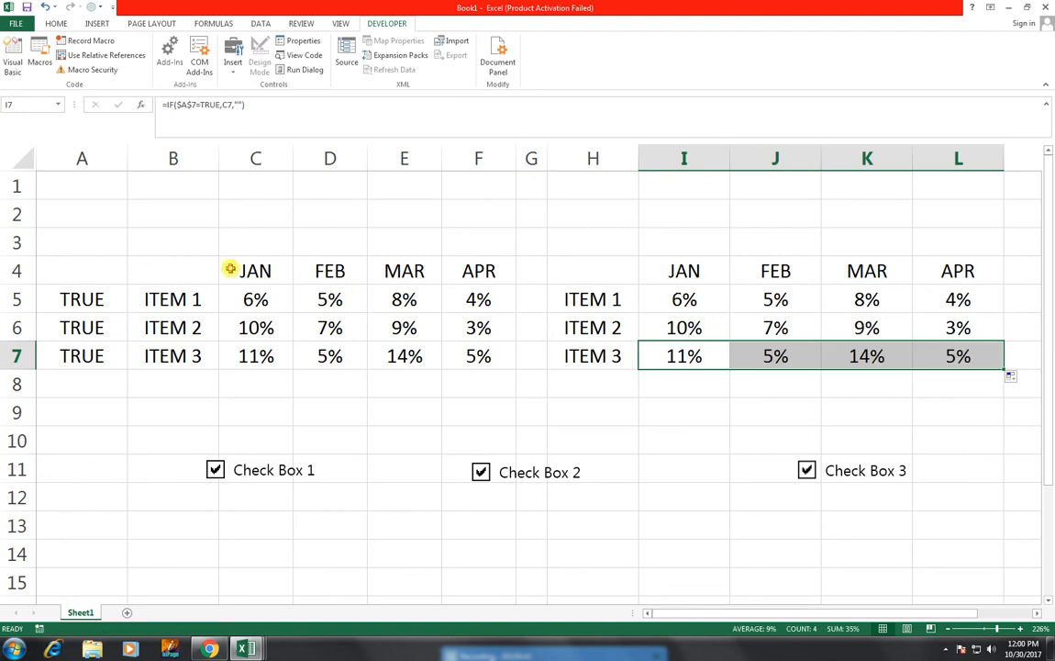
# Step: Apply a light blue fill to the month headers C4:F4 and I4:L4 of both tables
pyautogui.moveTo(228, 266); pyautogui.dragTo(472, 271)
pyautogui.click(55, 24)
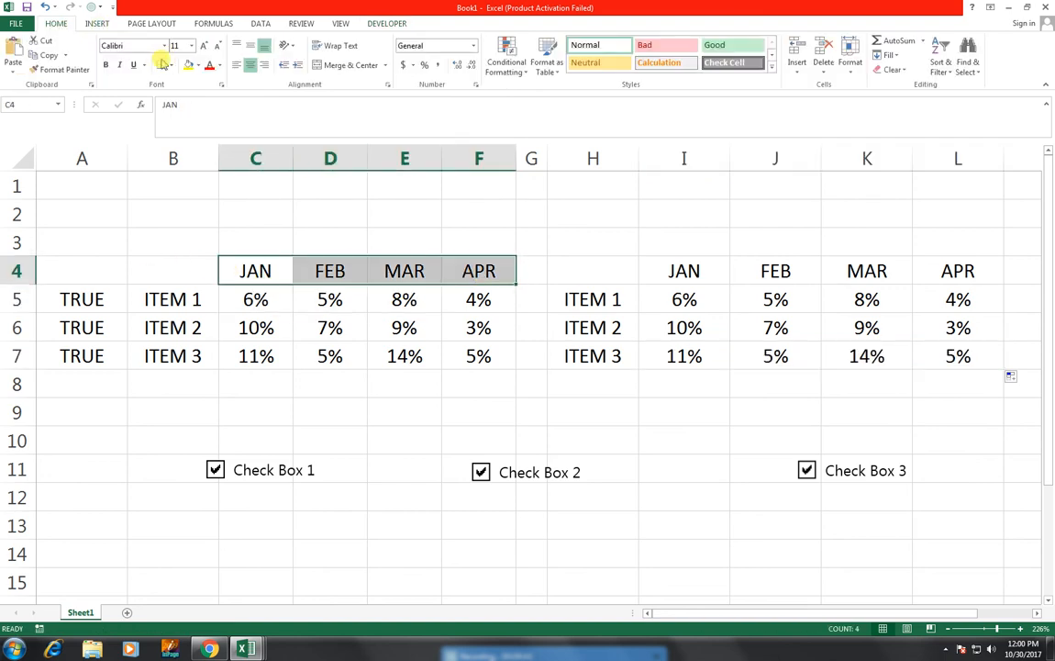
pyautogui.click(198, 66)
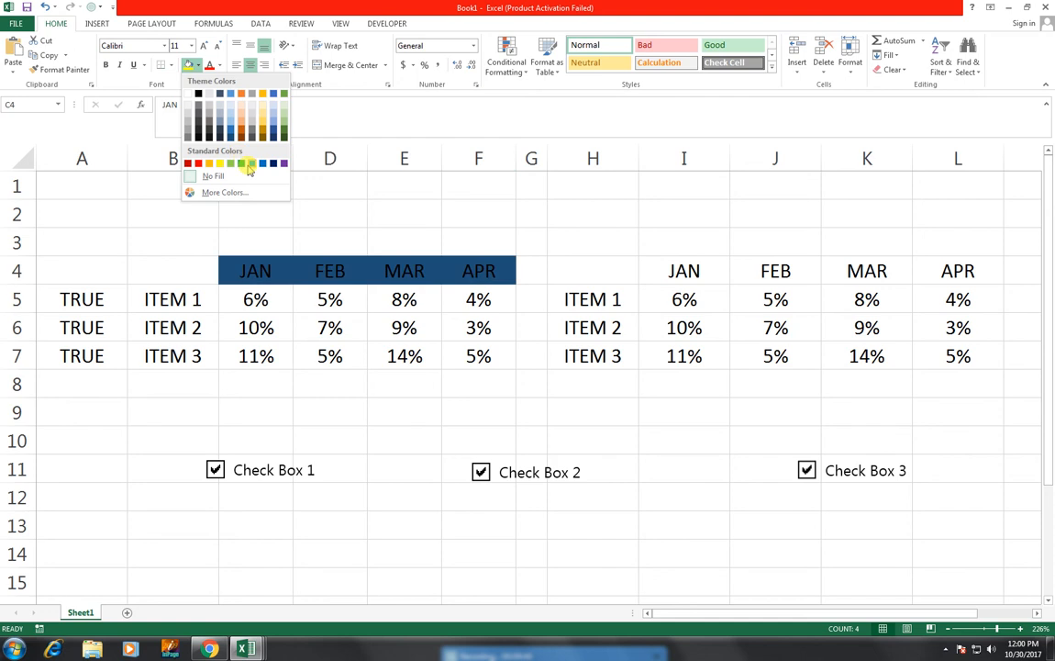
pyautogui.click(245, 163)
pyautogui.moveTo(684, 274); pyautogui.dragTo(965, 268)
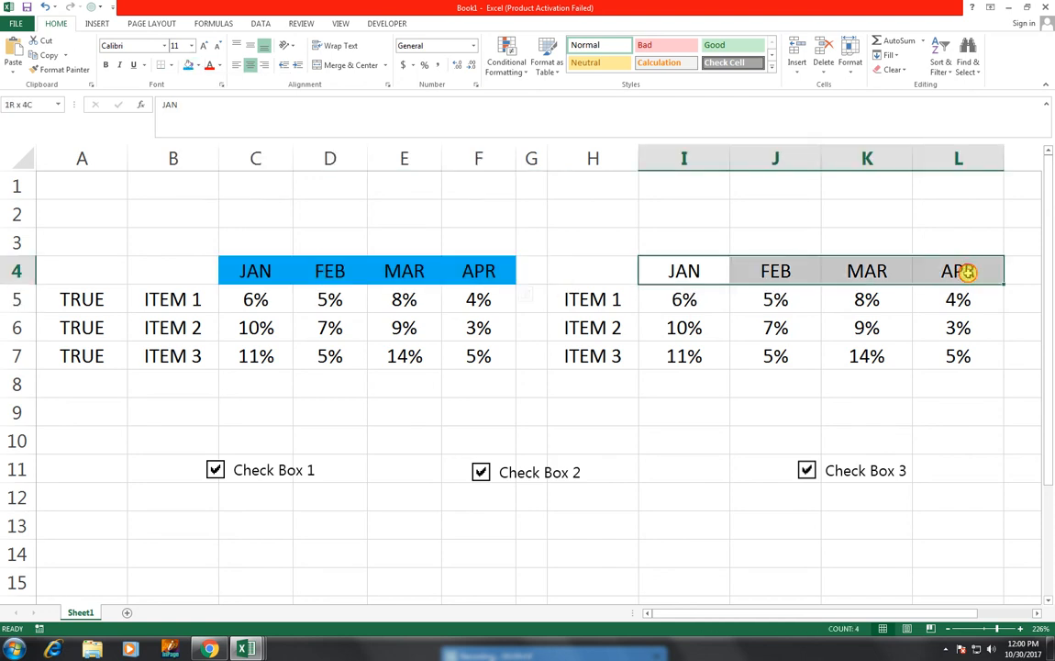
pyautogui.click(189, 66)
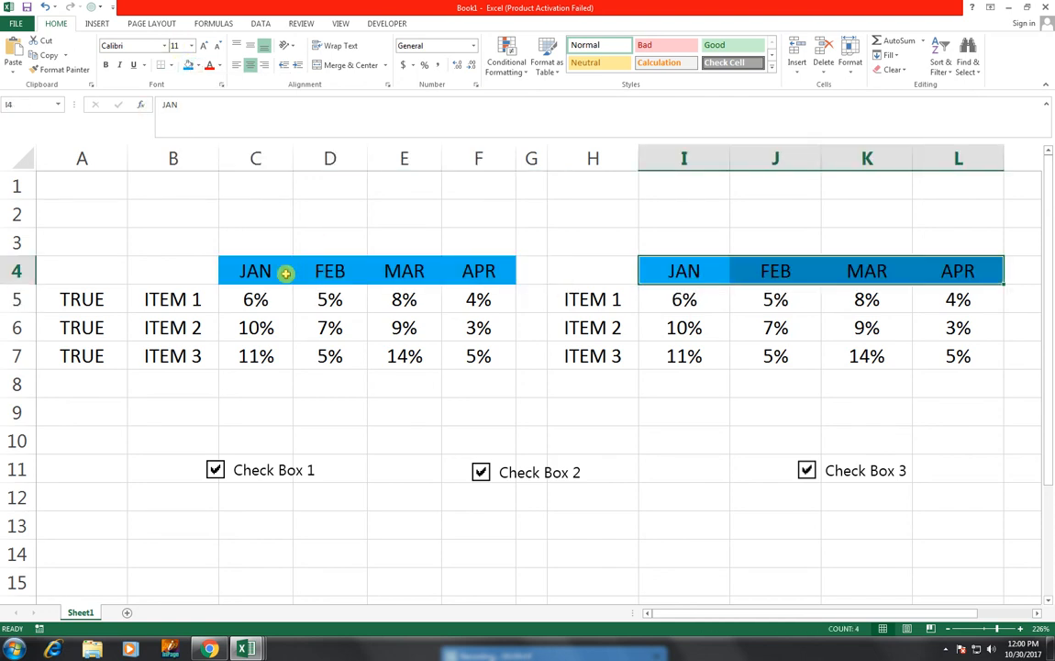
# Step: Apply all borders to the first table, B4:F7
pyautogui.moveTo(209, 297); pyautogui.dragTo(498, 365)
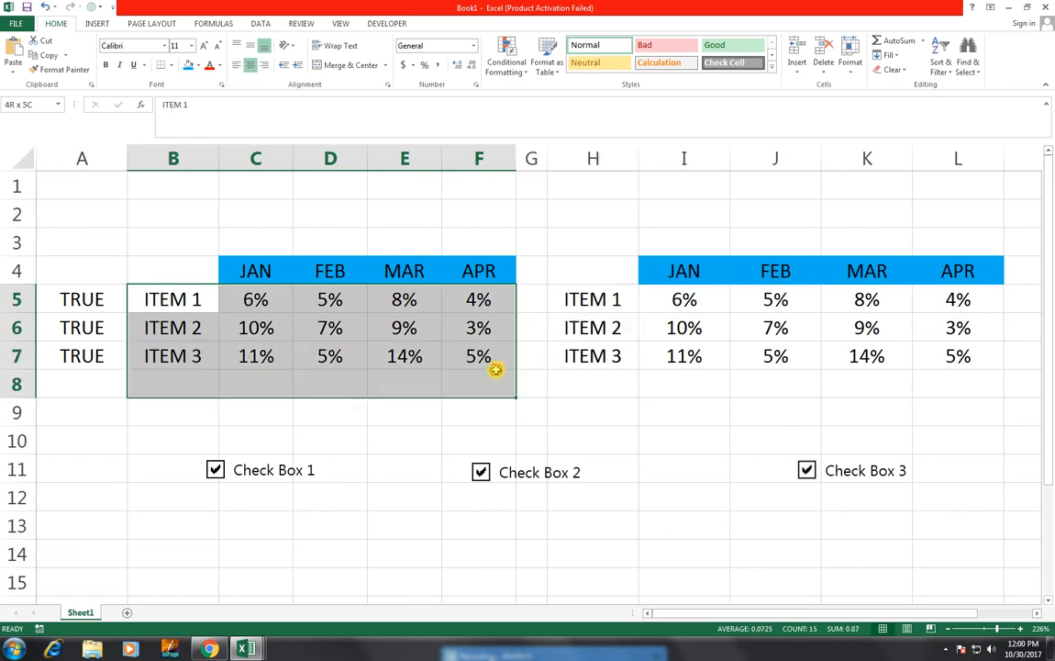
pyautogui.moveTo(200, 271); pyautogui.dragTo(463, 353)
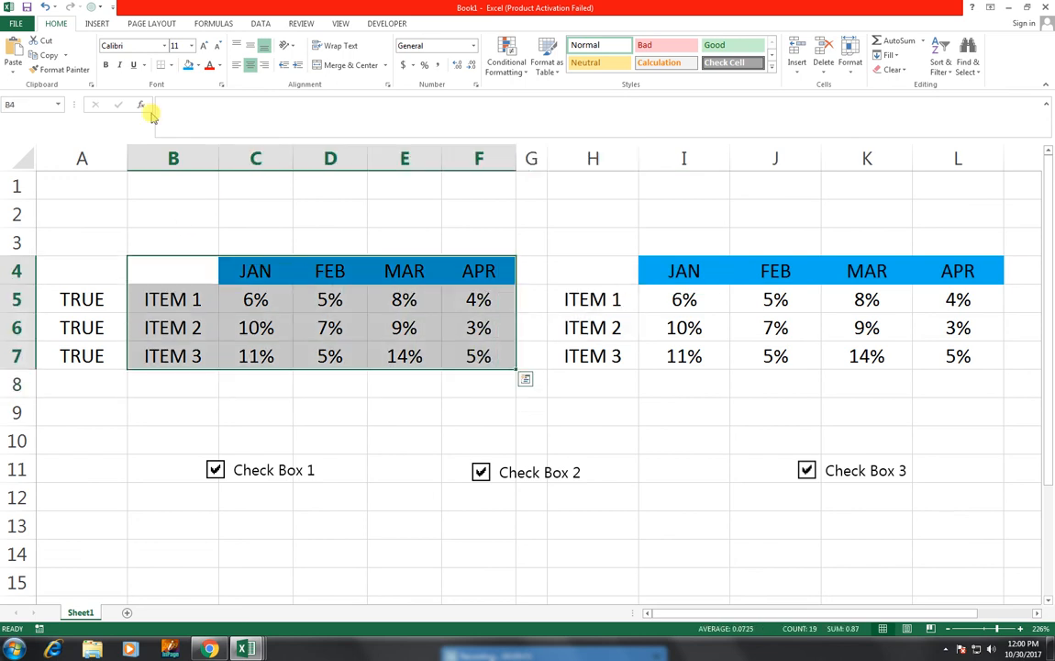
pyautogui.click(170, 65)
pyautogui.click(195, 174)
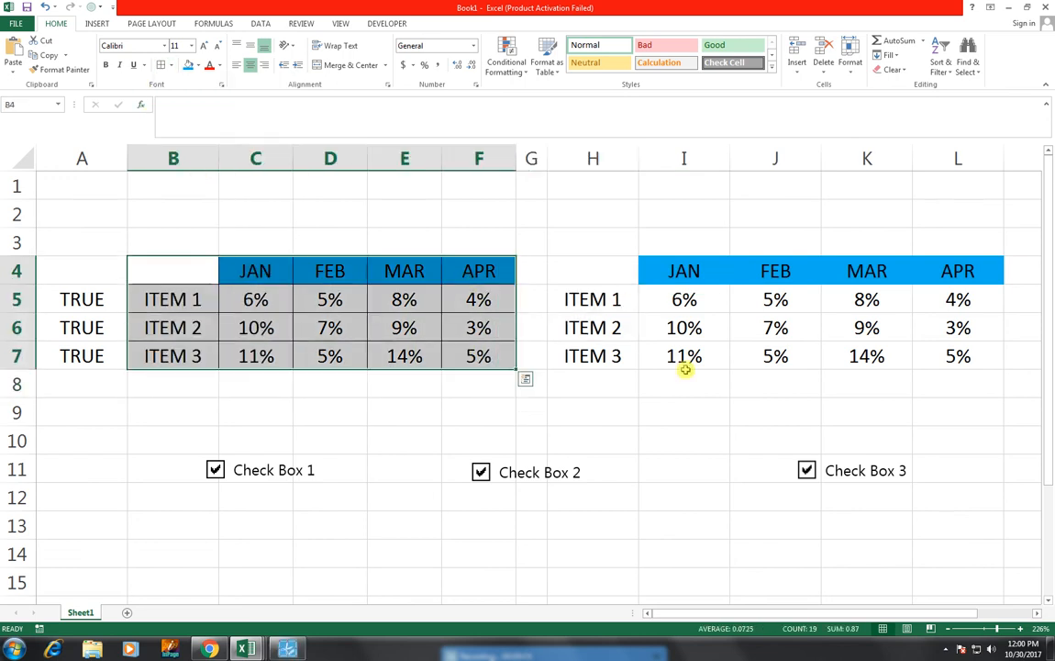
# Step: Apply all borders to the second table, H4:L7
pyautogui.moveTo(627, 299); pyautogui.dragTo(893, 360)
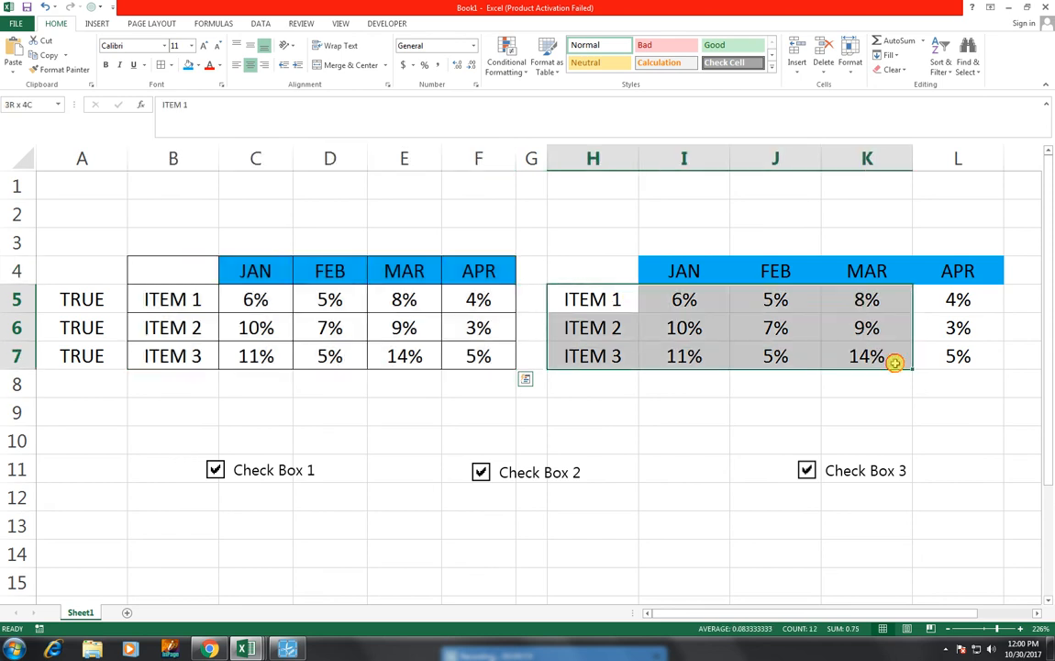
pyautogui.moveTo(605, 268); pyautogui.dragTo(950, 356)
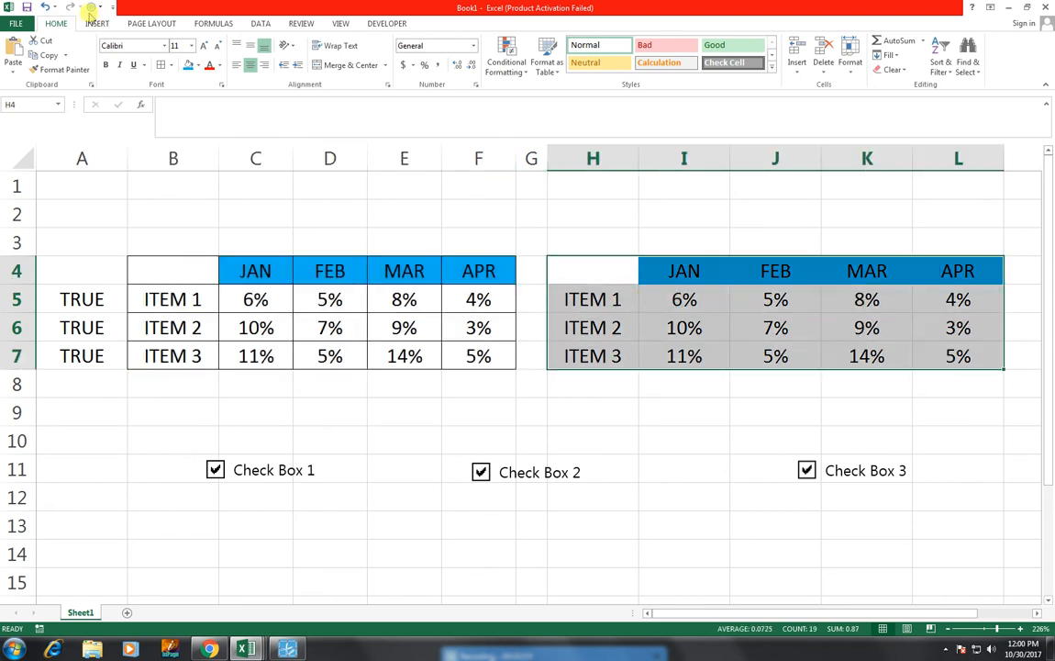
pyautogui.click(160, 64)
pyautogui.click(329, 384)
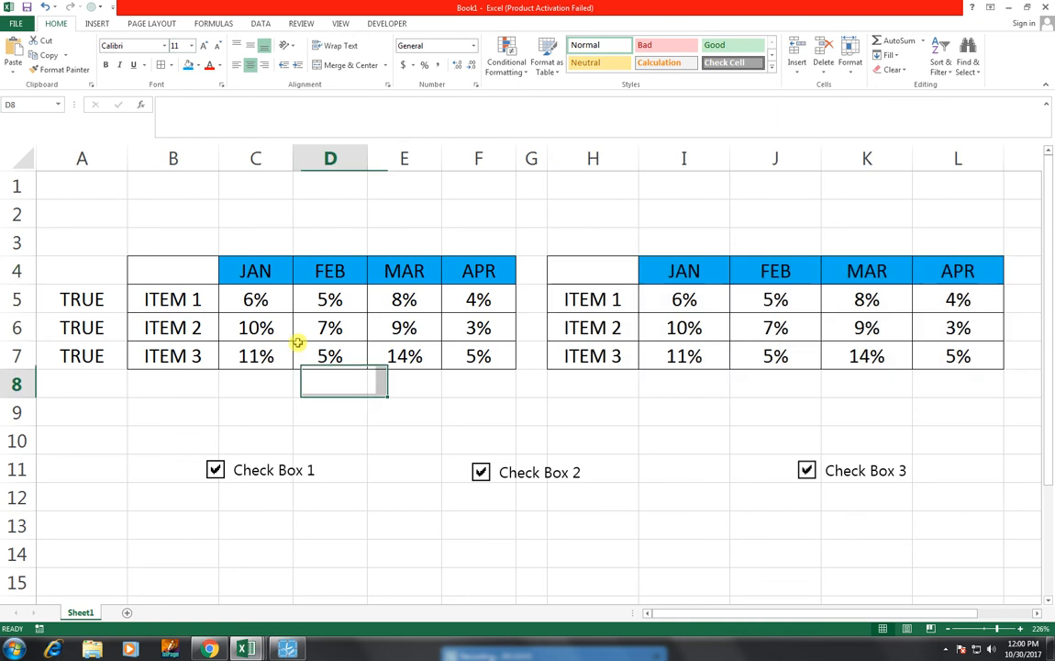
pyautogui.moveTo(55, 295); pyautogui.dragTo(72, 360)
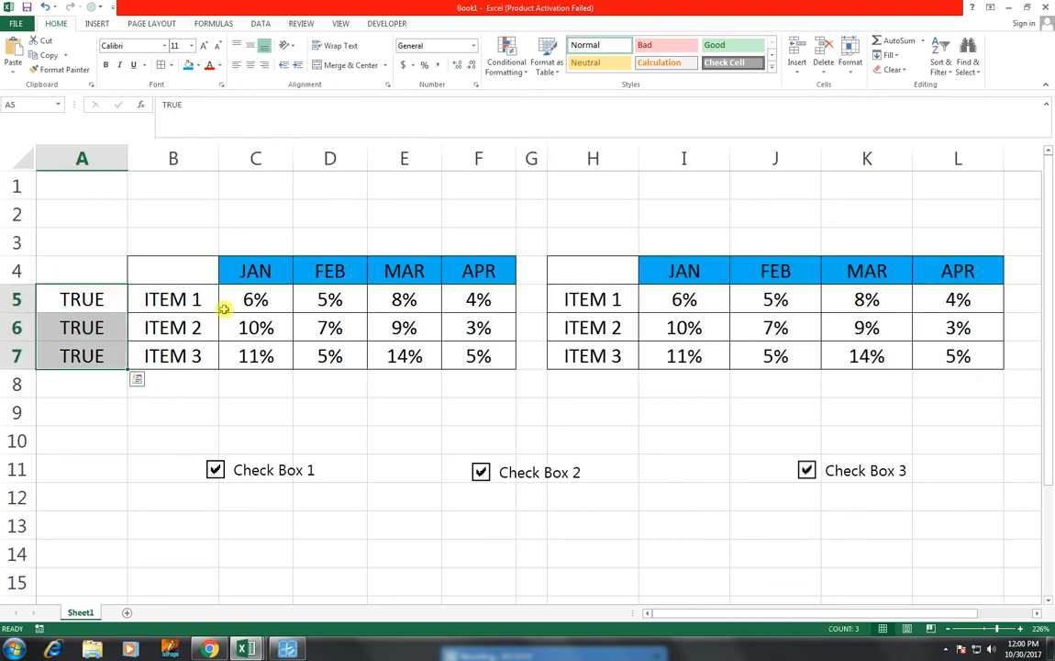
pyautogui.click(197, 65)
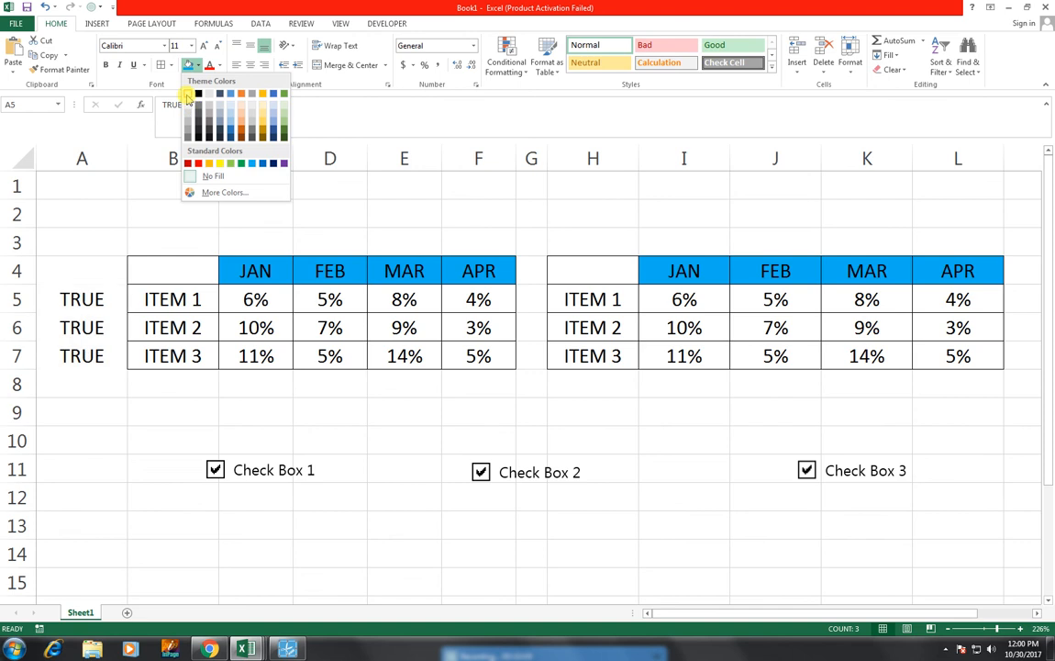
pyautogui.click(340, 83)
pyautogui.click(266, 348)
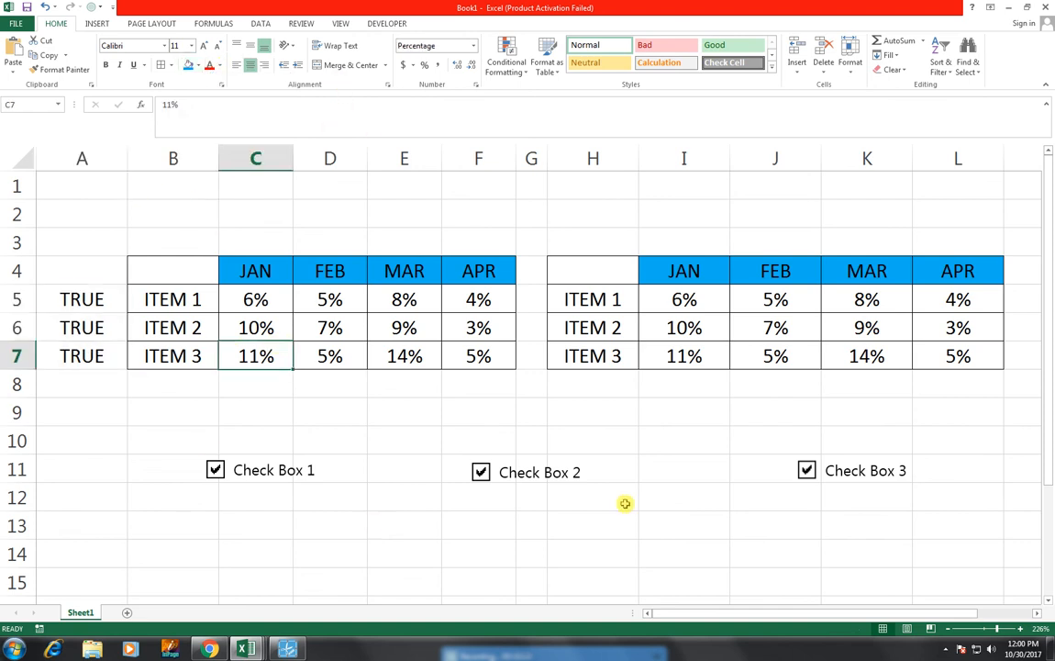
# Step: Test Check Box 2 and Check Box 1 by clearing and re-ticking each one
pyautogui.click(480, 473)
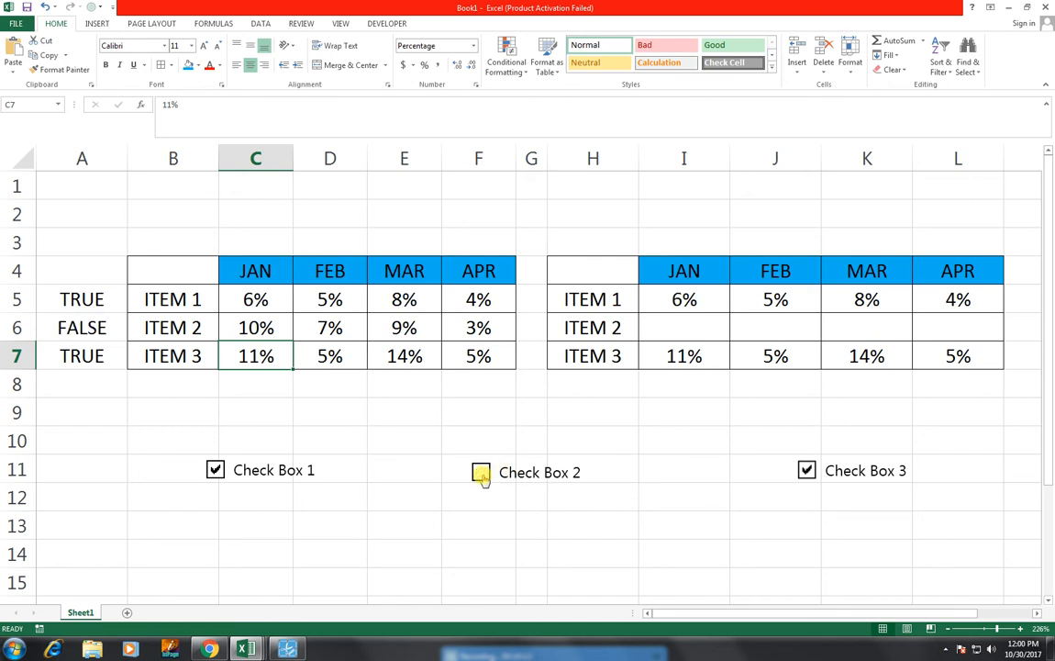
pyautogui.click(481, 473)
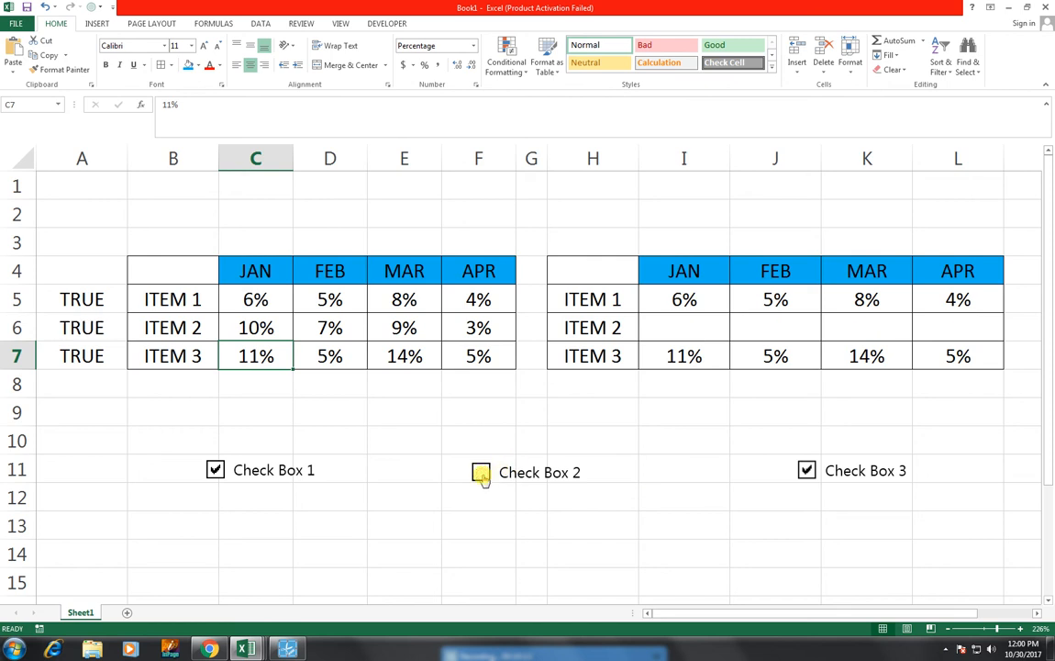
pyautogui.click(219, 469)
pyautogui.click(218, 470)
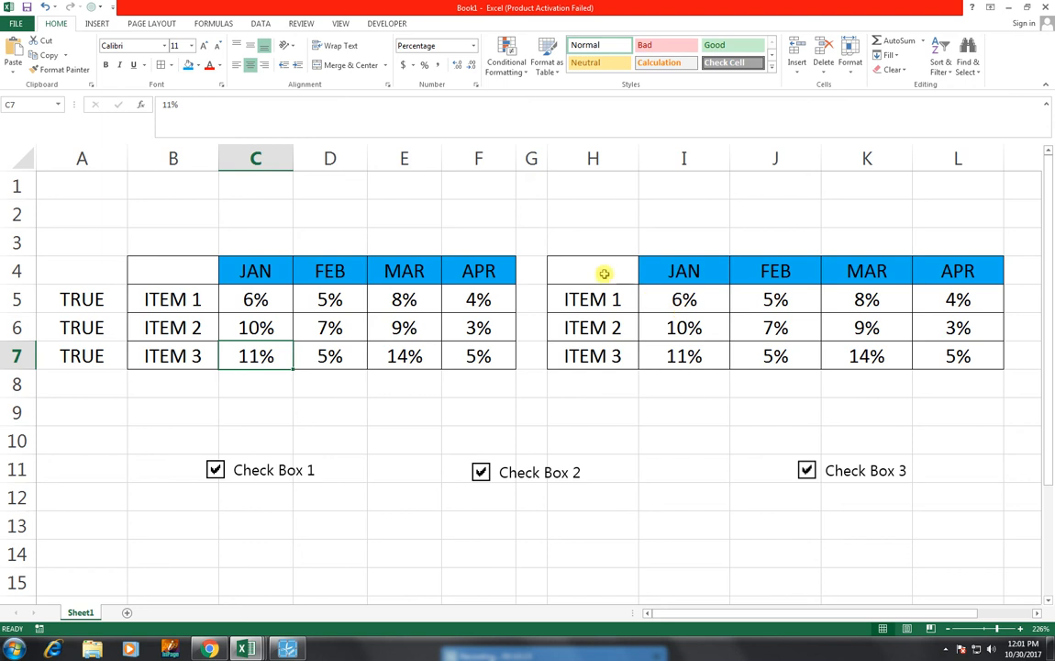
# Step: Insert a 2-D area chart based on the second table, H4:L7
pyautogui.moveTo(608, 273); pyautogui.dragTo(954, 357)
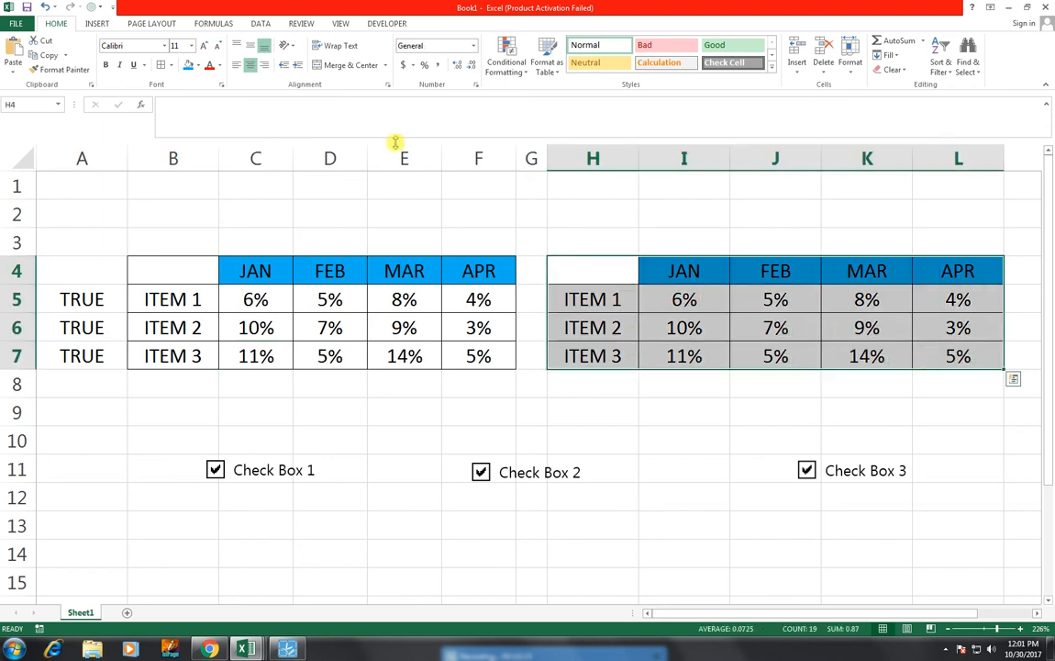
pyautogui.click(96, 22)
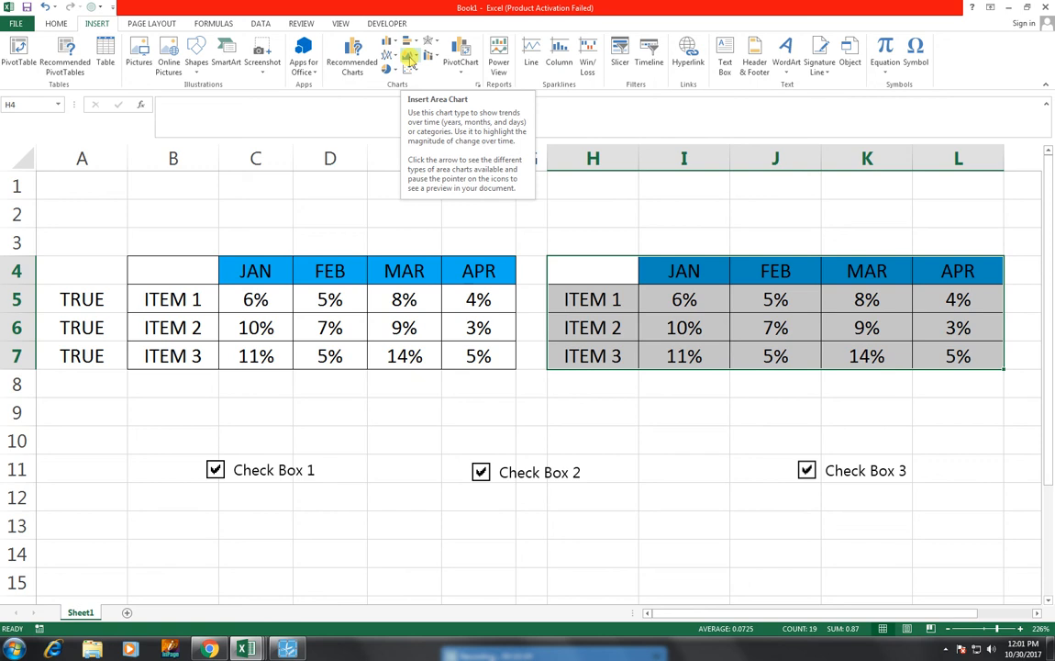
pyautogui.click(415, 57)
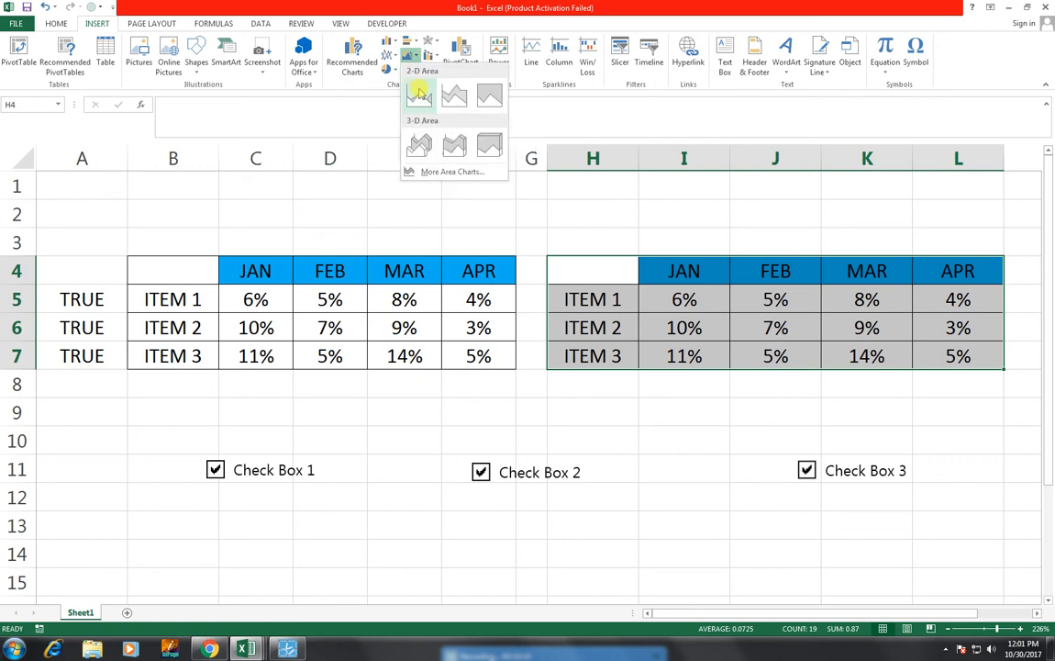
pyautogui.click(418, 92)
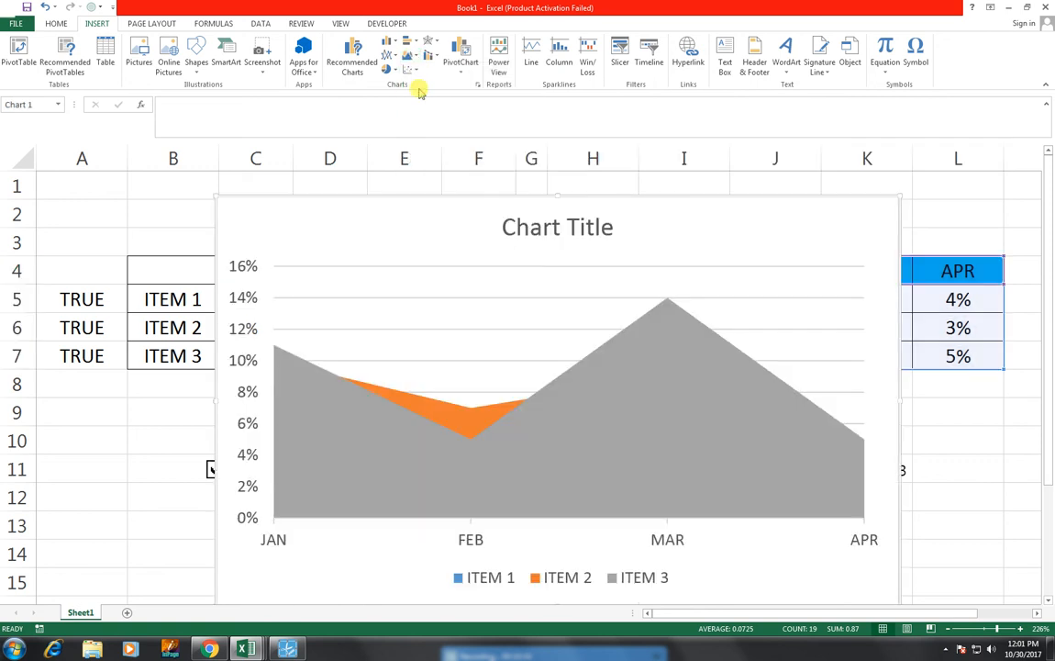
# Step: Shrink the area chart to fit over A1:F10 above the check boxes and apply chart Style 8
pyautogui.moveTo(900, 197); pyautogui.dragTo(803, 260)
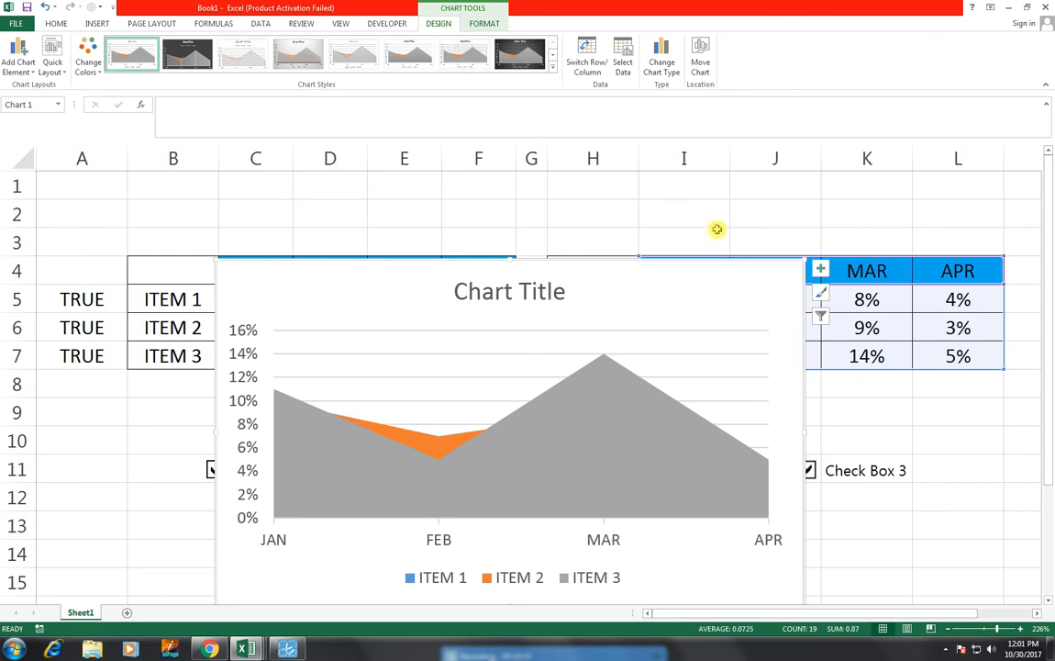
pyautogui.moveTo(803, 260); pyautogui.dragTo(712, 340)
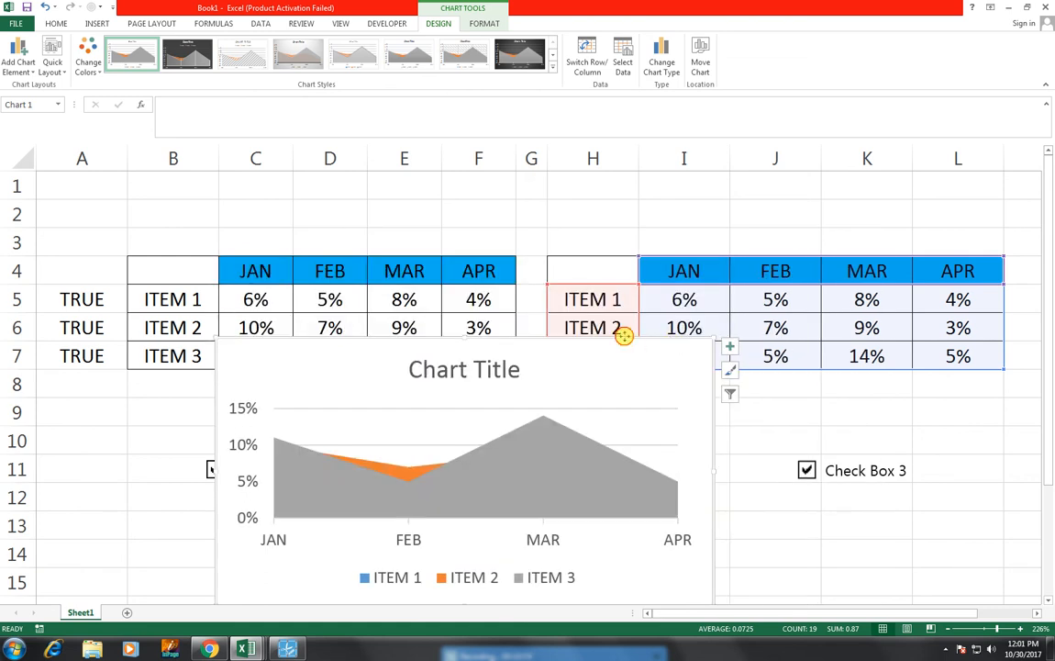
pyautogui.moveTo(624, 335)
pyautogui.mouseDown()
pyautogui.moveTo(454, 245)
pyautogui.moveTo(453, 182)
pyautogui.mouseUp()
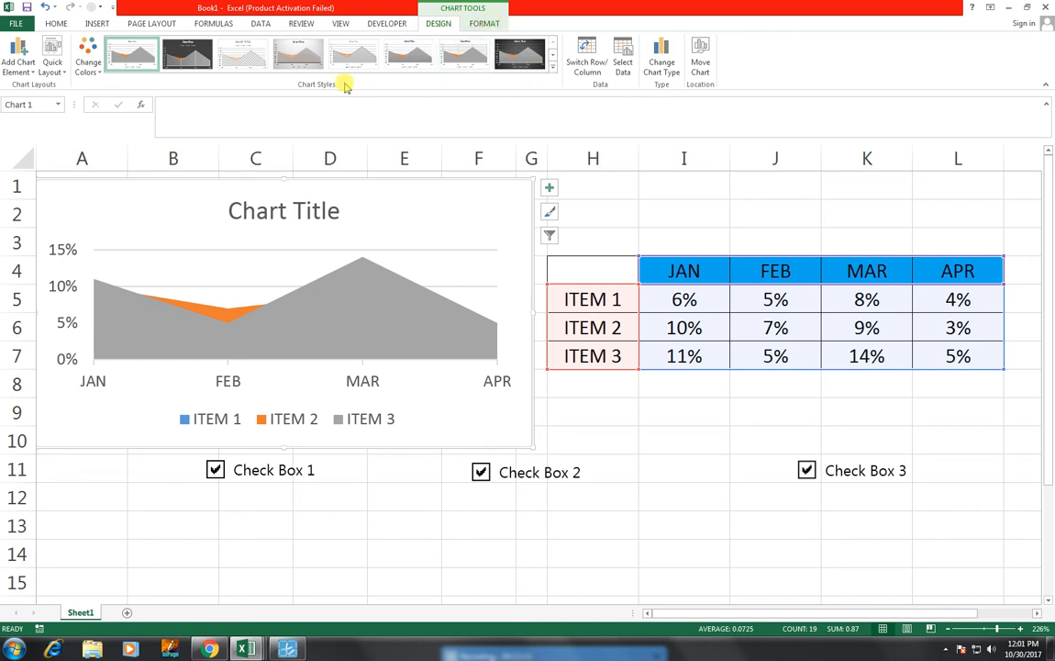
pyautogui.click(551, 71)
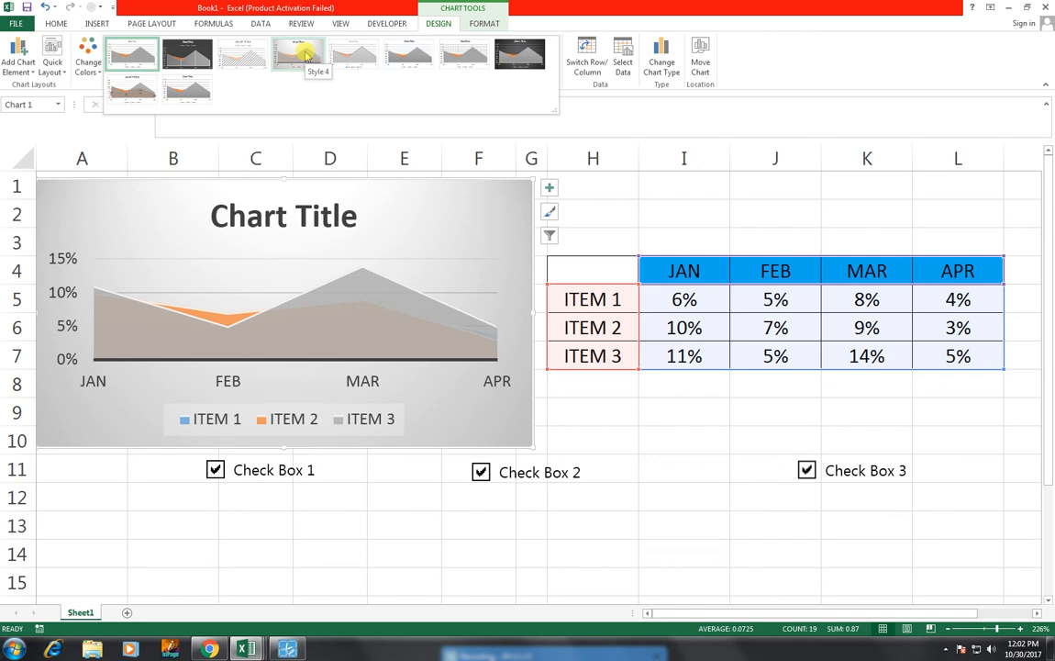
pyautogui.click(503, 60)
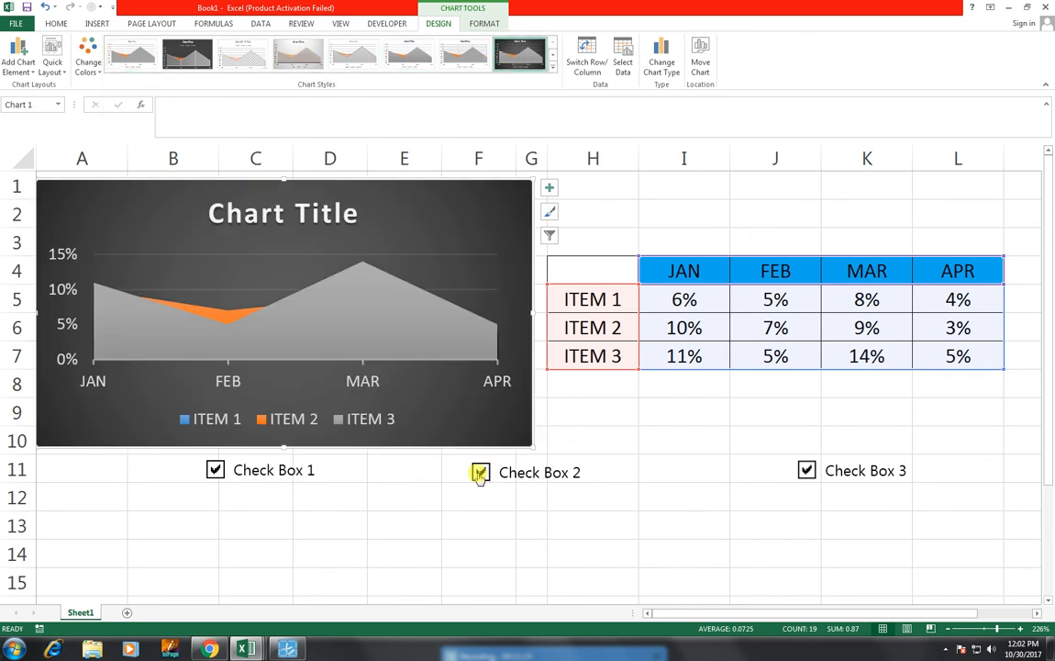
# Step: Toggle Check Boxes 3, 2 and 1 to test the chart, ending with only Check Box 3 cleared
pyautogui.click(807, 469)
pyautogui.click(807, 470)
pyautogui.click(469, 479)
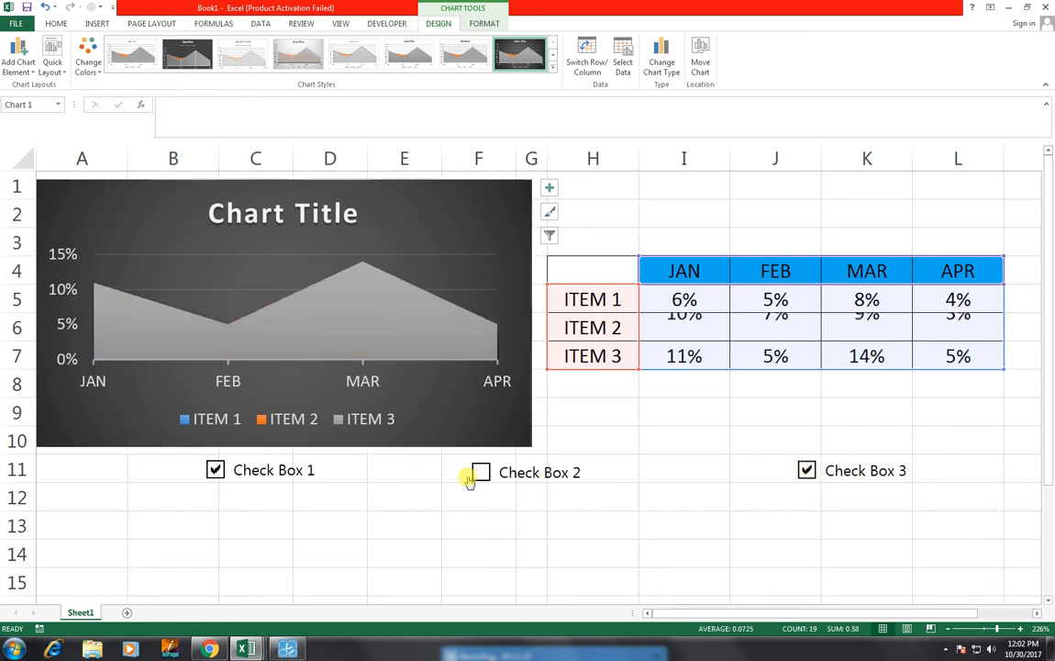
pyautogui.click(468, 479)
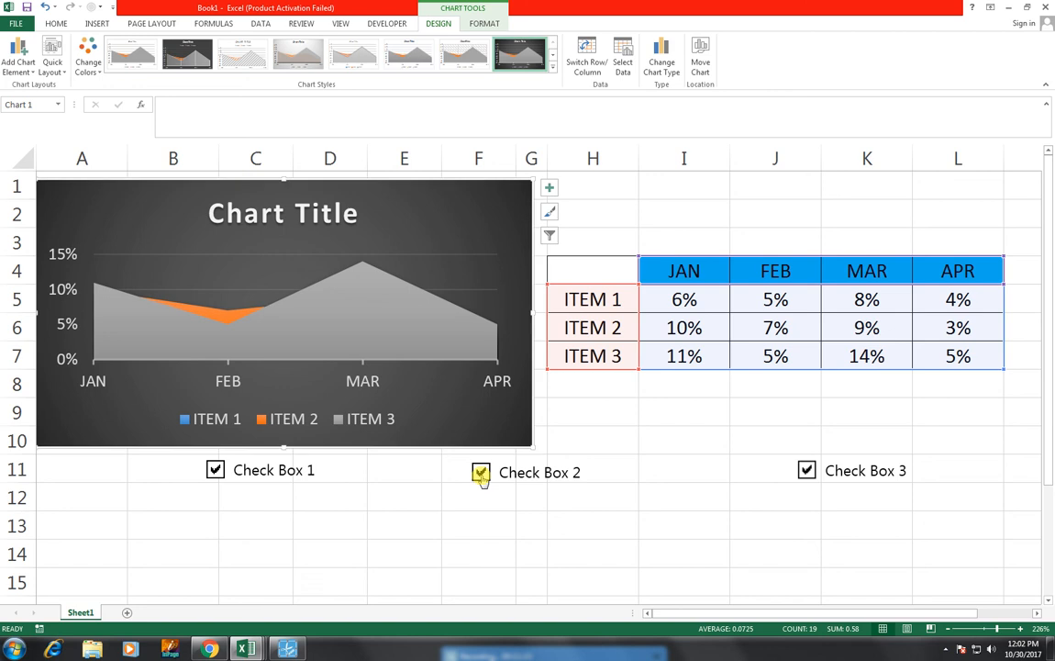
pyautogui.click(212, 470)
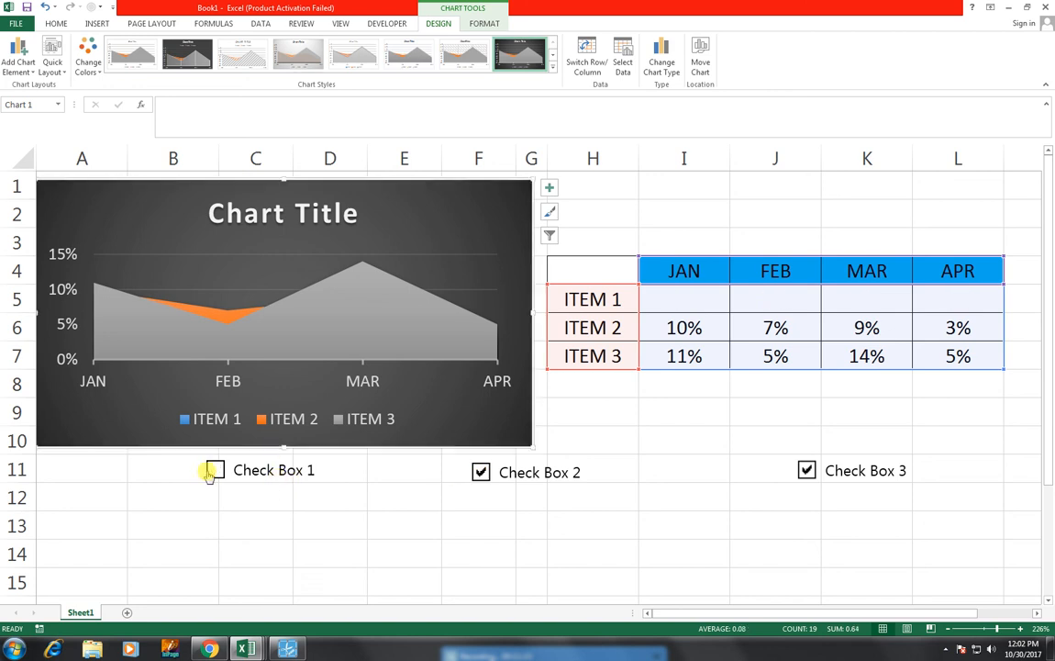
pyautogui.click(482, 472)
pyautogui.click(483, 471)
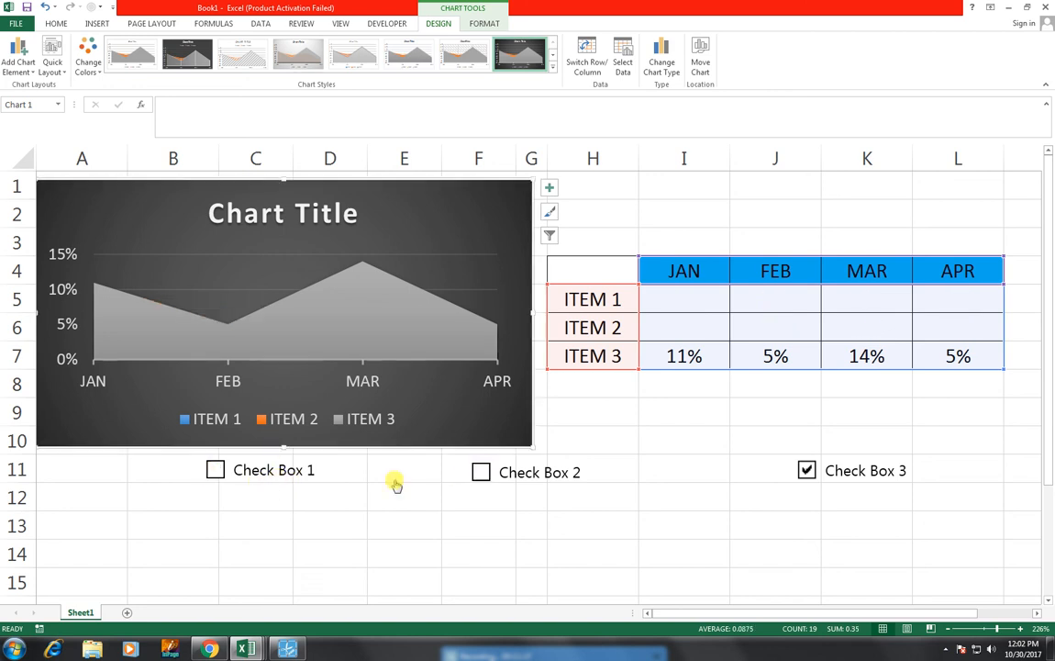
pyautogui.click(213, 471)
pyautogui.click(804, 470)
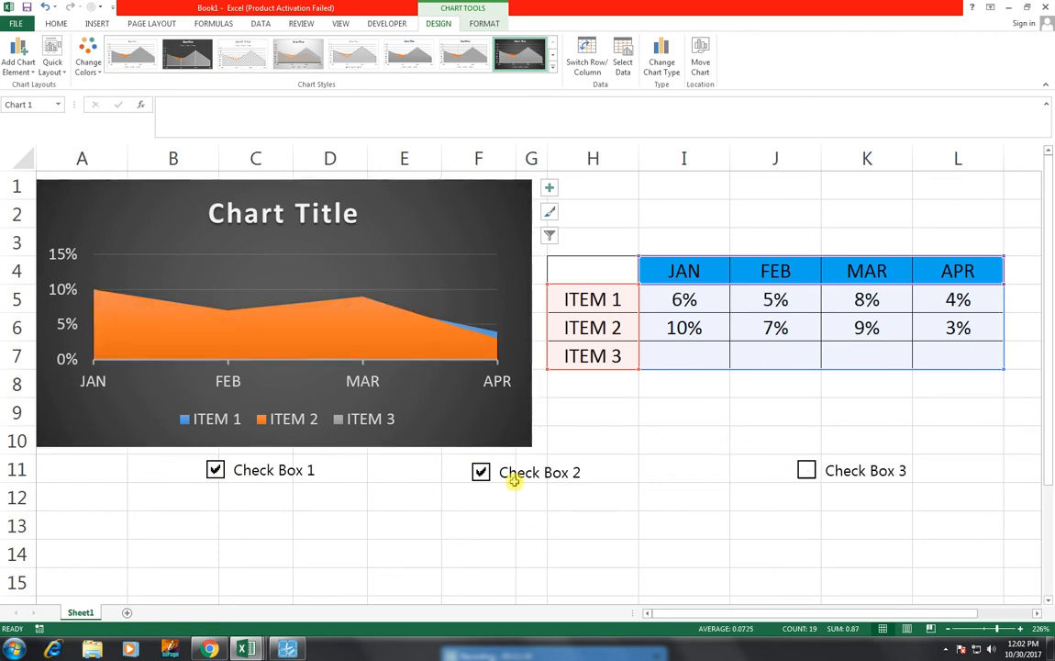
pyautogui.click(473, 25)
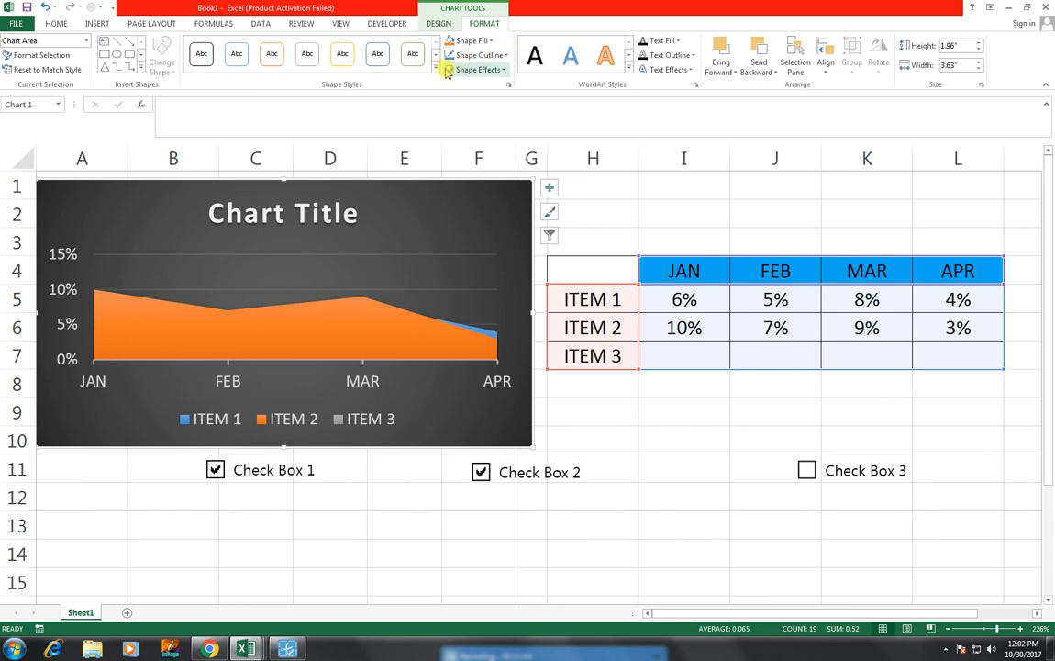
pyautogui.click(436, 69)
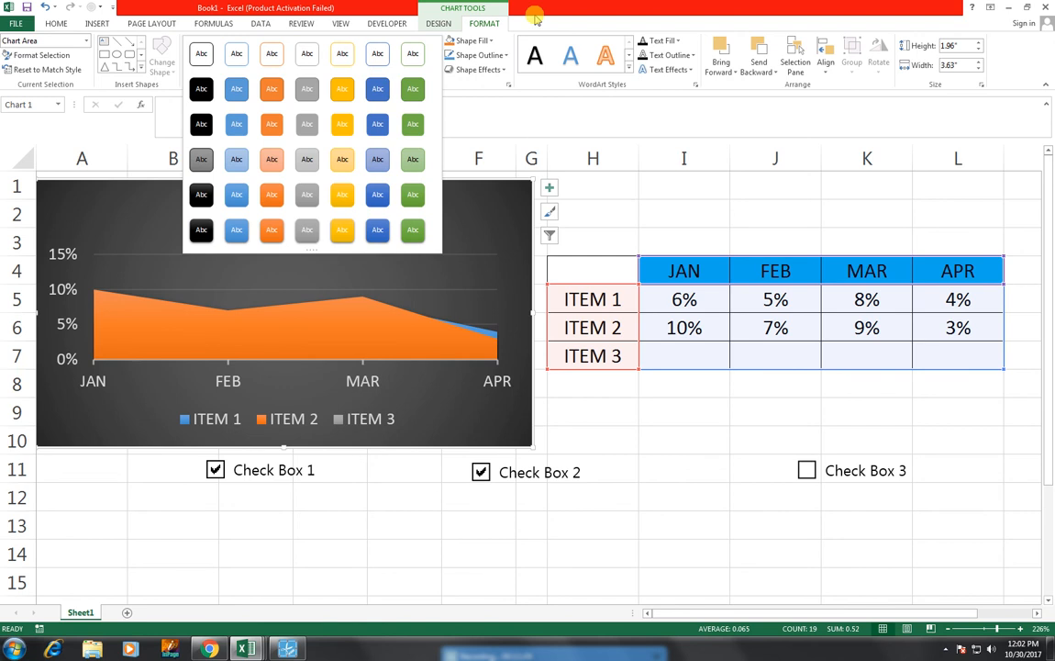
pyautogui.click(545, 24)
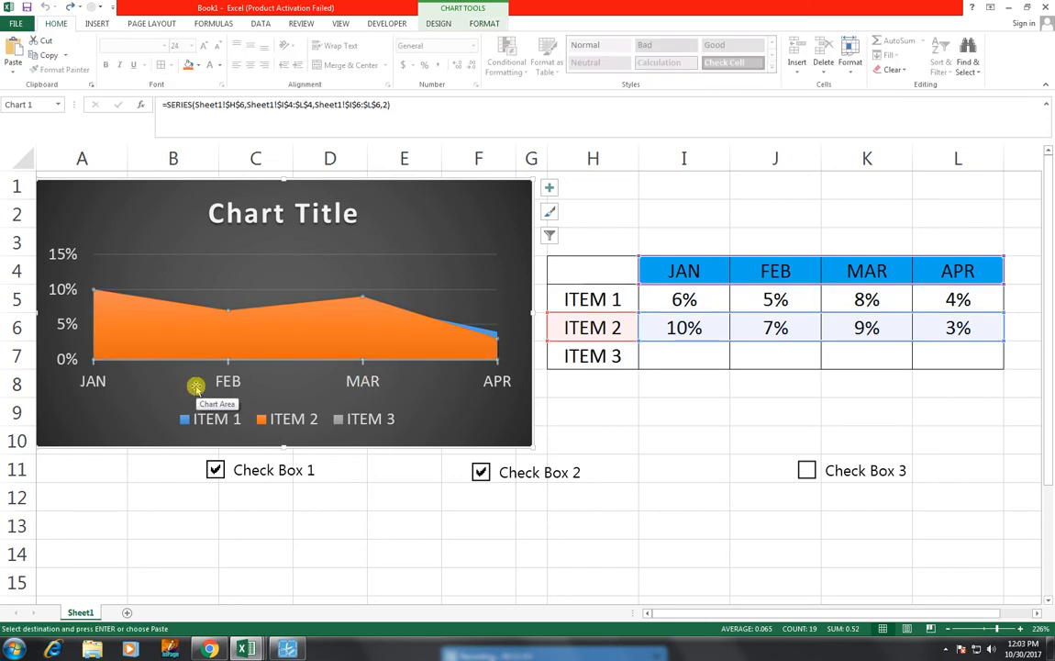
# Step: Add data labels to the ITEM 2 series in the area chart
pyautogui.rightClick(268, 323)
pyautogui.moveTo(332, 405)
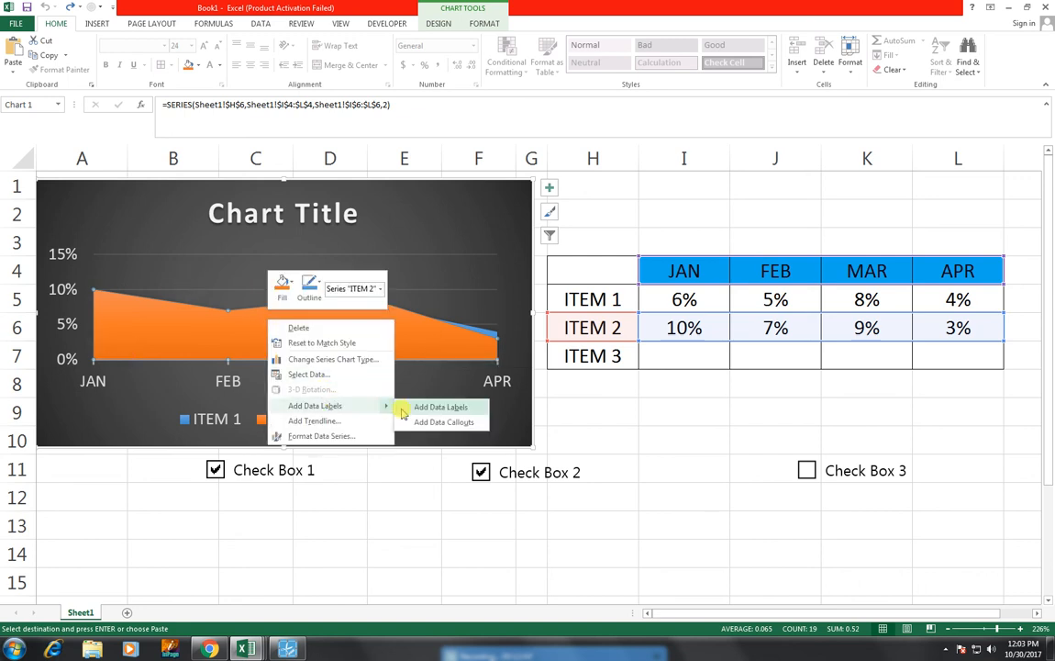
pyautogui.click(408, 415)
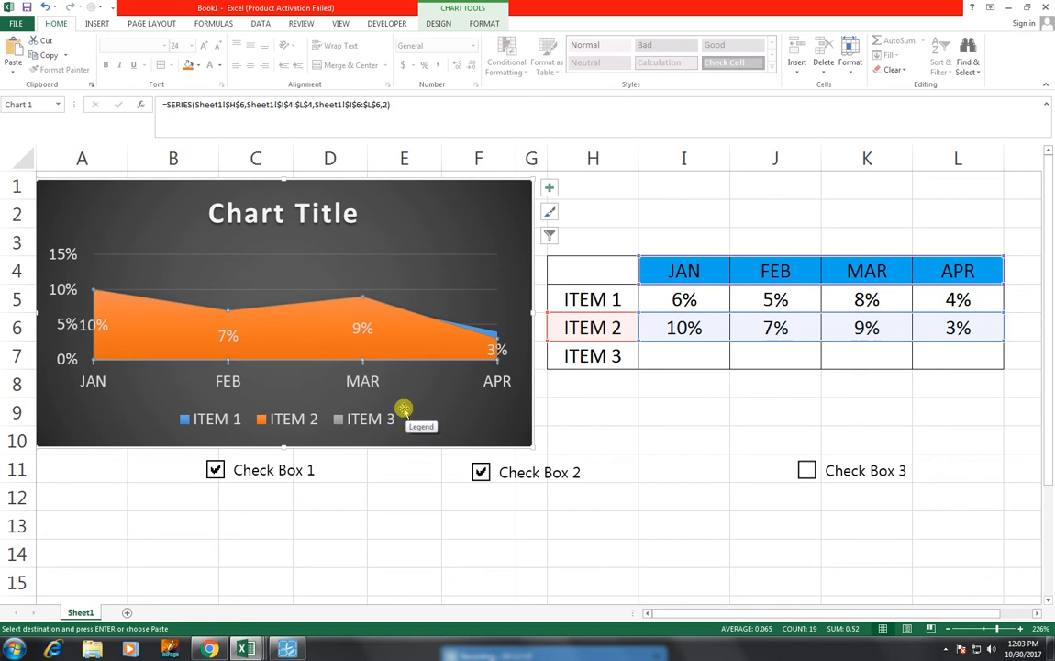